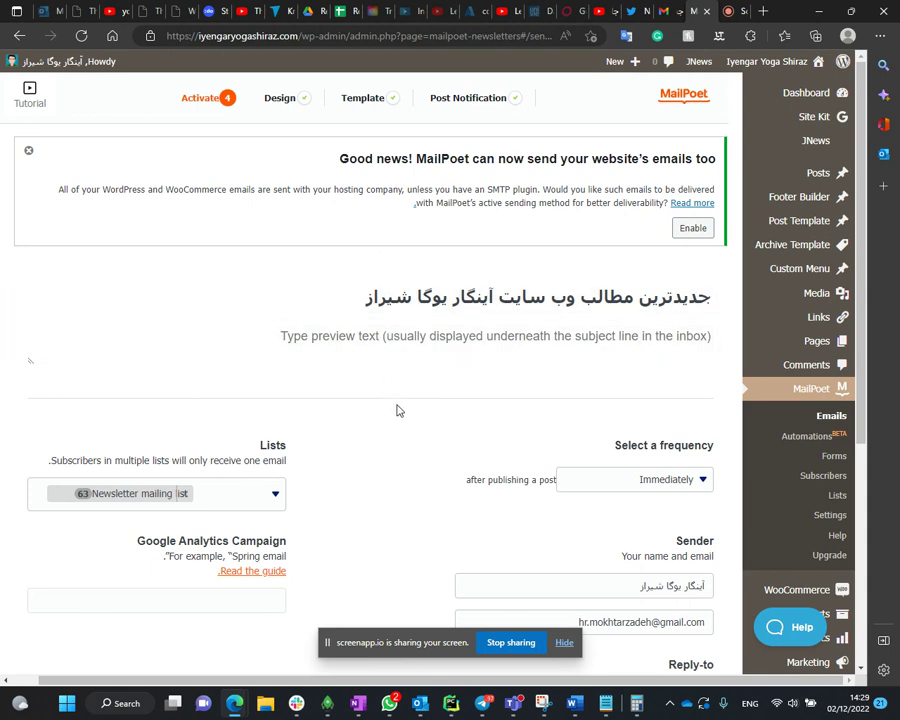
- Visit the website's home page, dismiss the translation offer and look through the latest published posts
mouse_move(818, 62)
left_click(808, 88)
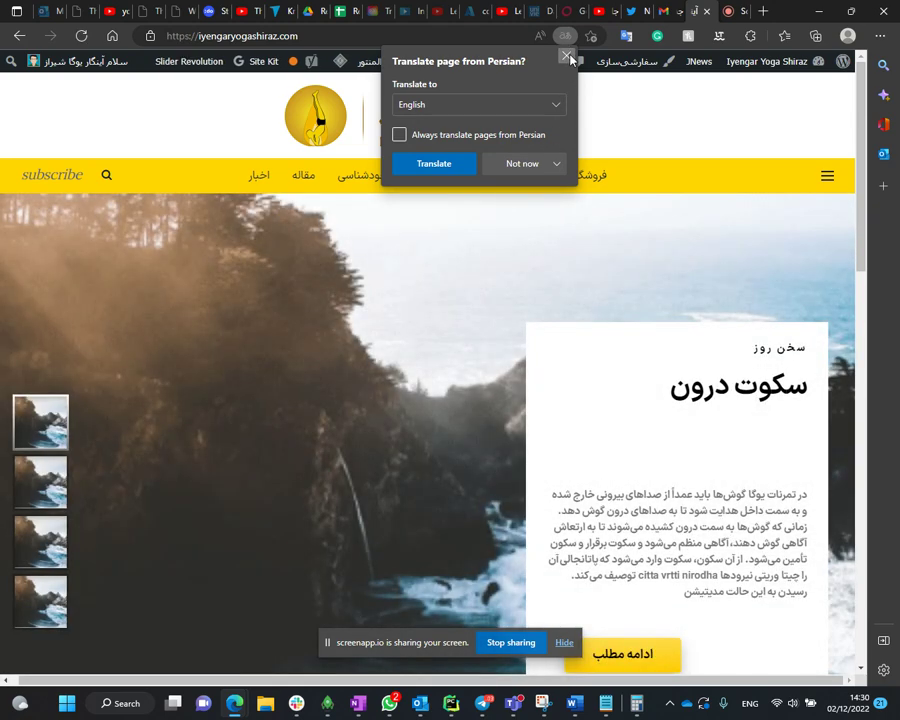
left_click(567, 56)
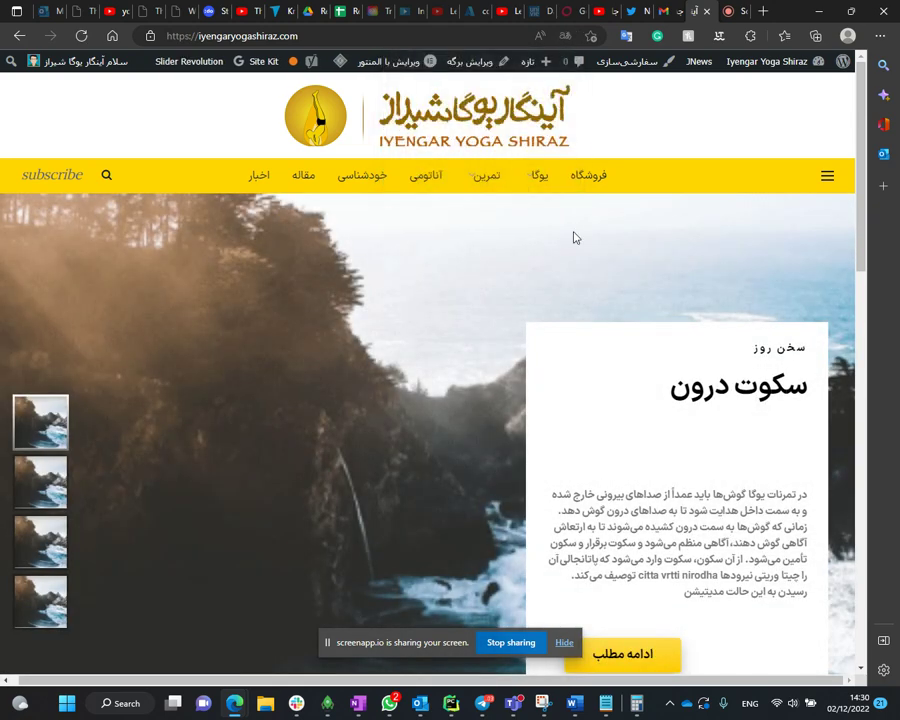
scroll(577, 250, "down", 15)
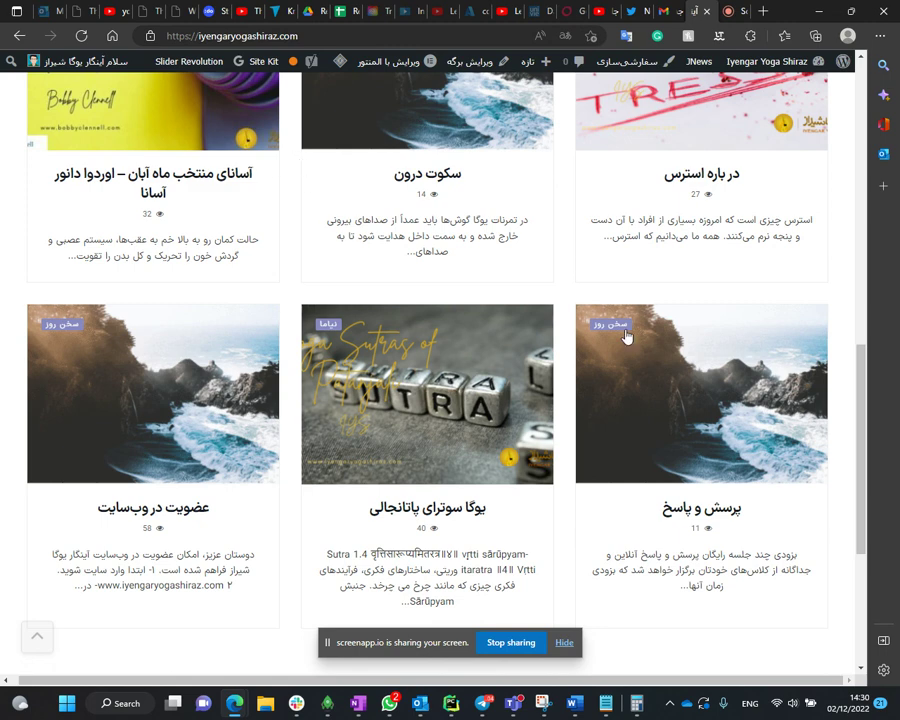
scroll(626, 335, "up", 2)
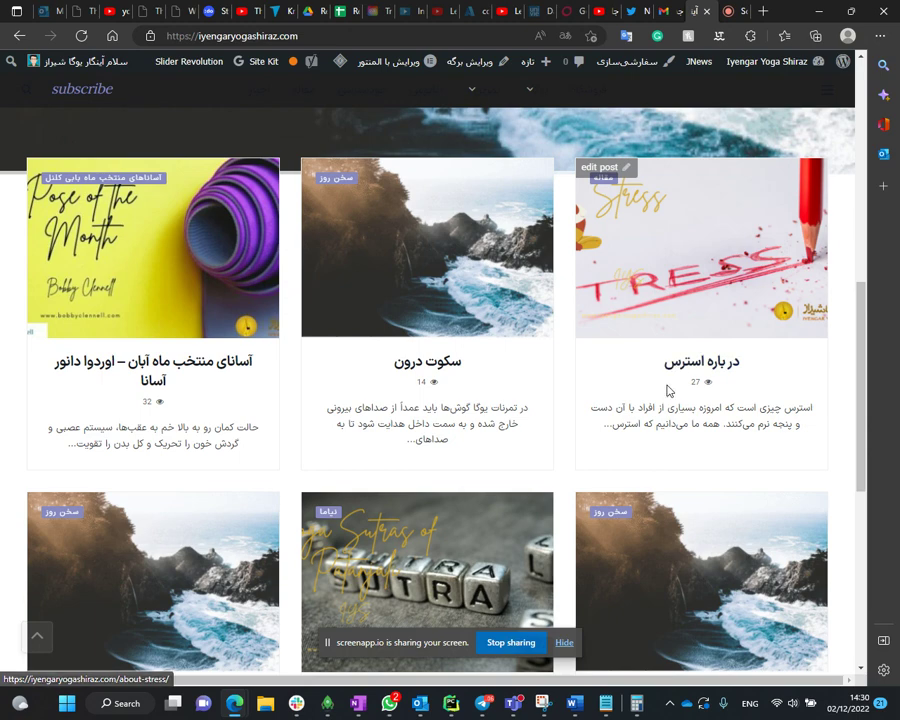
scroll(574, 384, "up", 5)
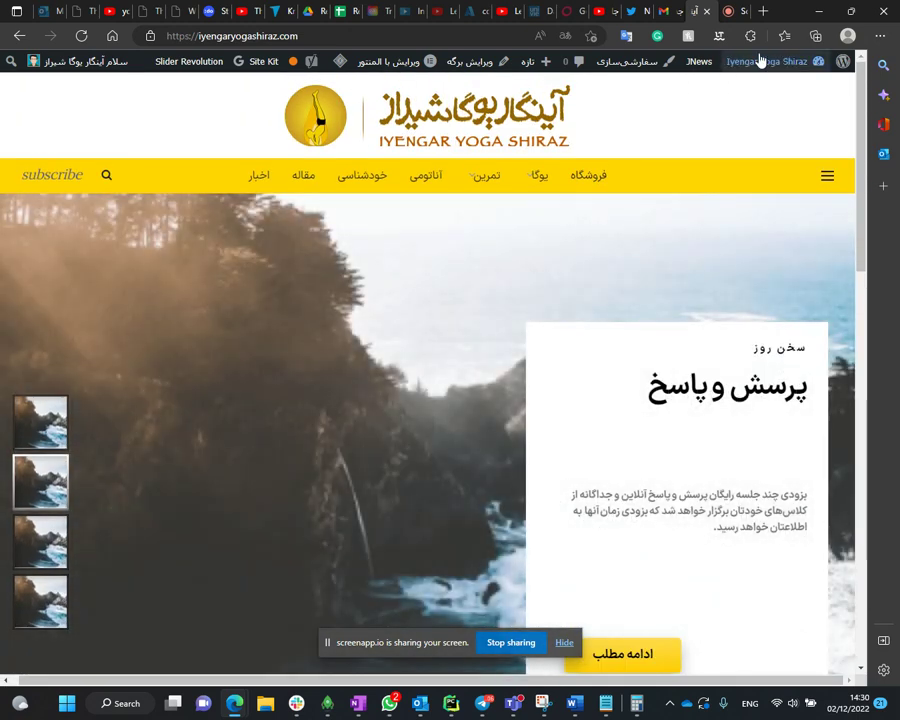
- Return to the WordPress dashboard and open the Post Notifications list in MailPoet's emails
mouse_move(768, 61)
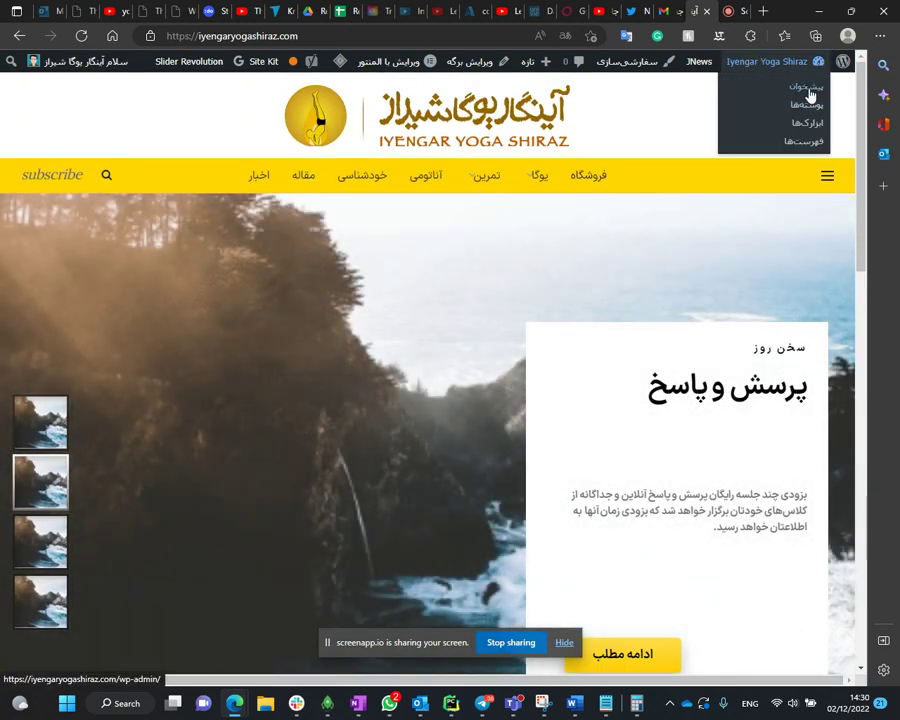
left_click(811, 92)
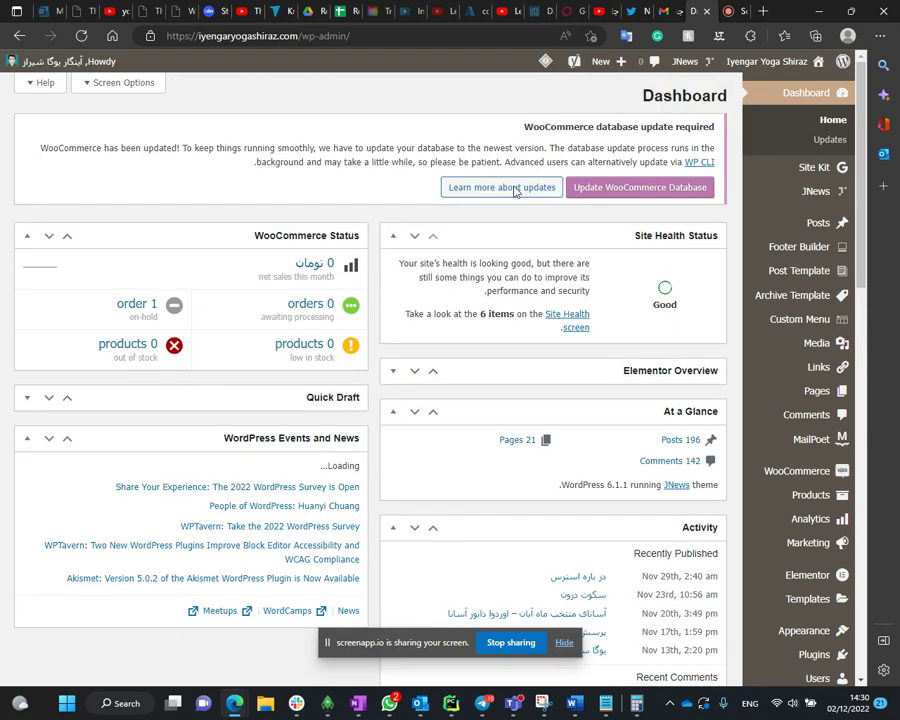
scroll(820, 125, "down", 4)
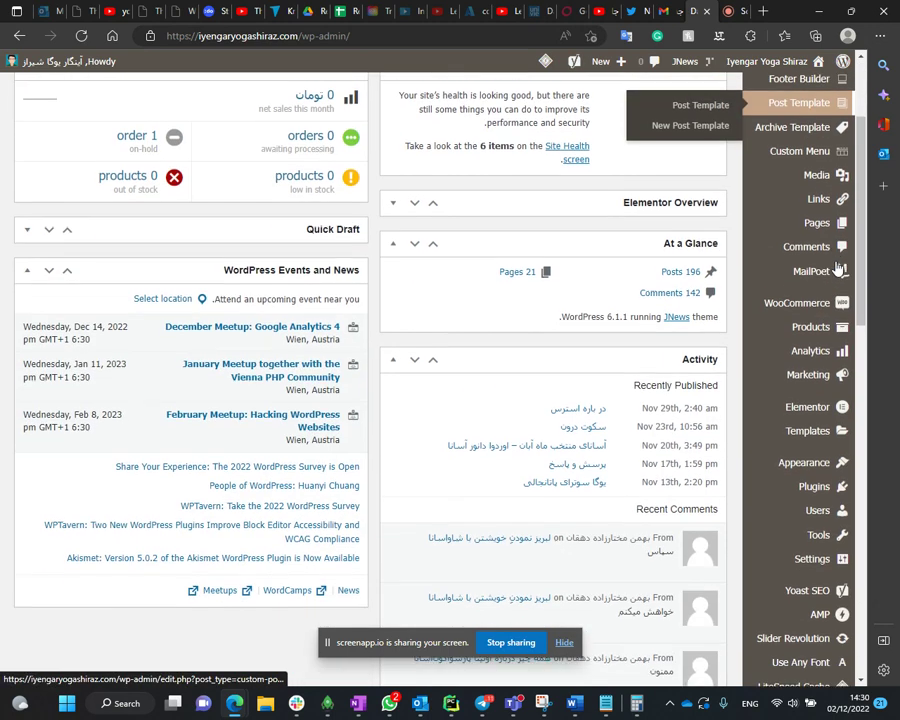
mouse_move(820, 255)
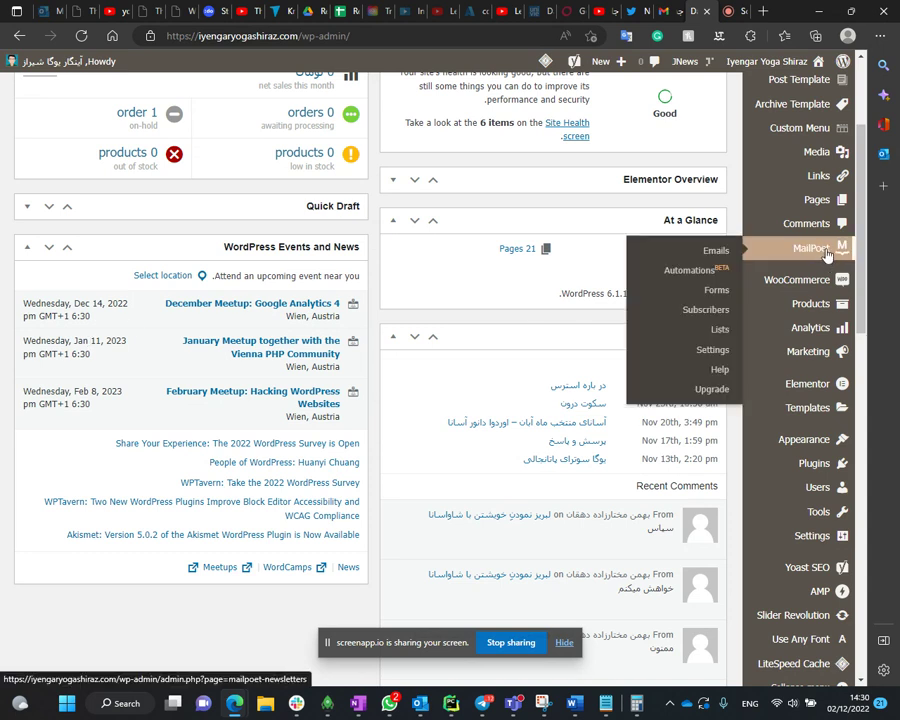
left_click(718, 254)
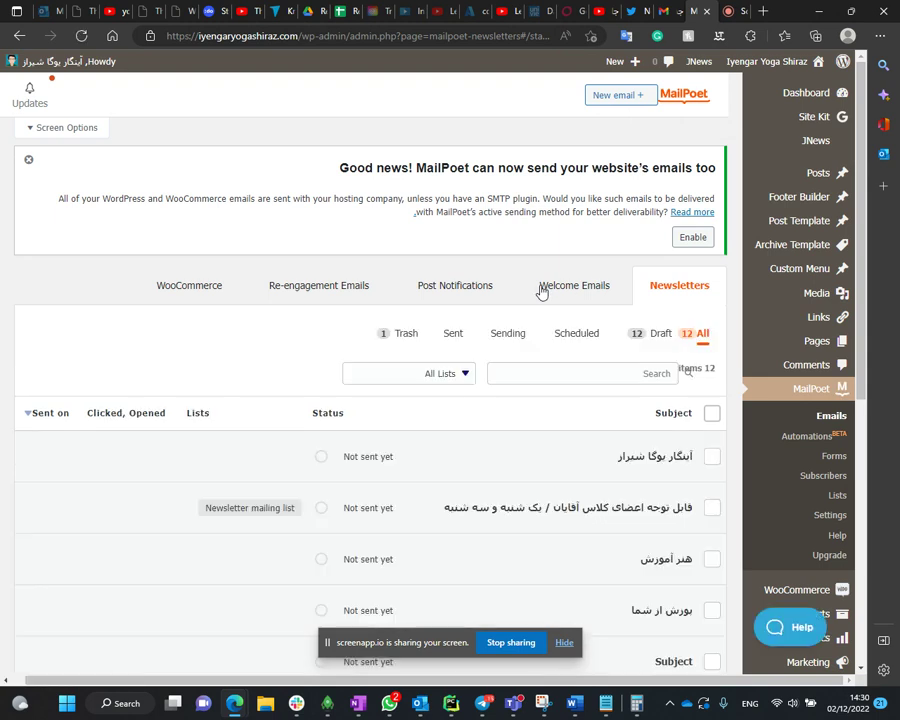
left_click(447, 290)
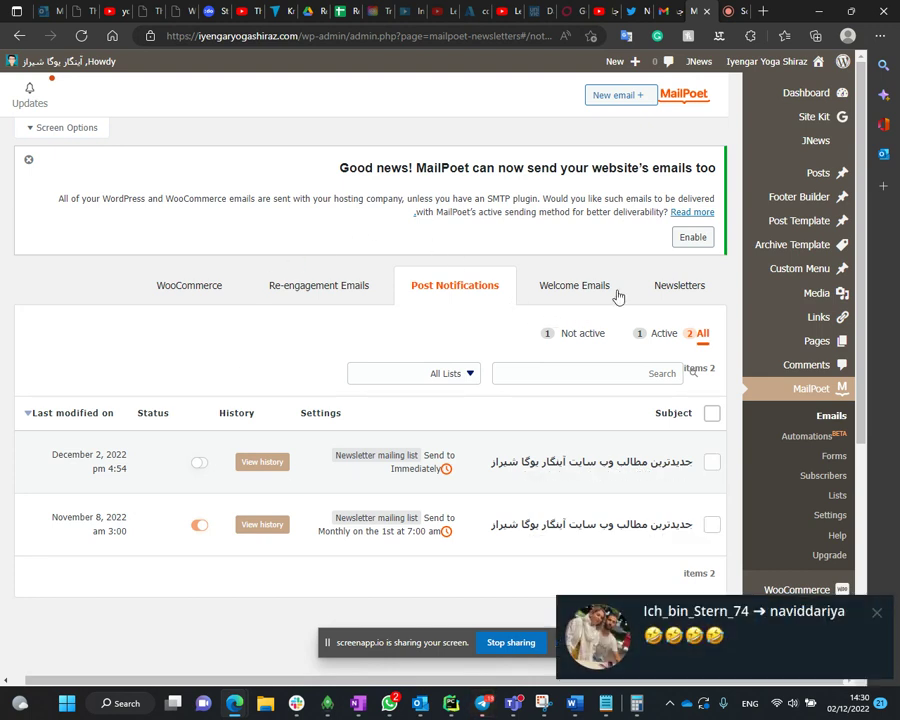
- Dismiss the incoming chat notifications and quit Telegram so it stops covering the page
left_click(875, 611)
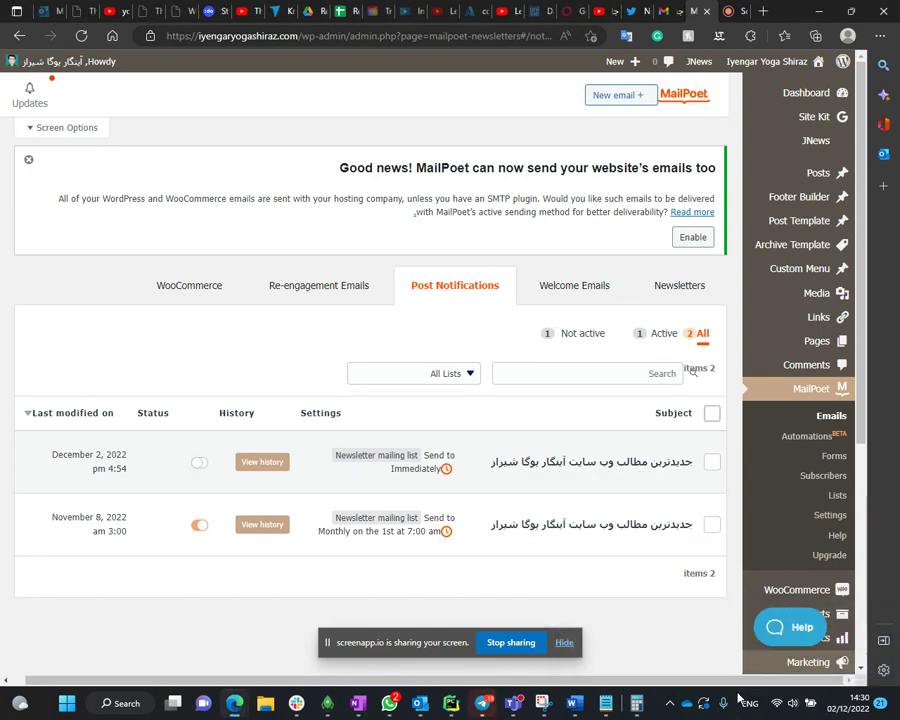
left_click(669, 703)
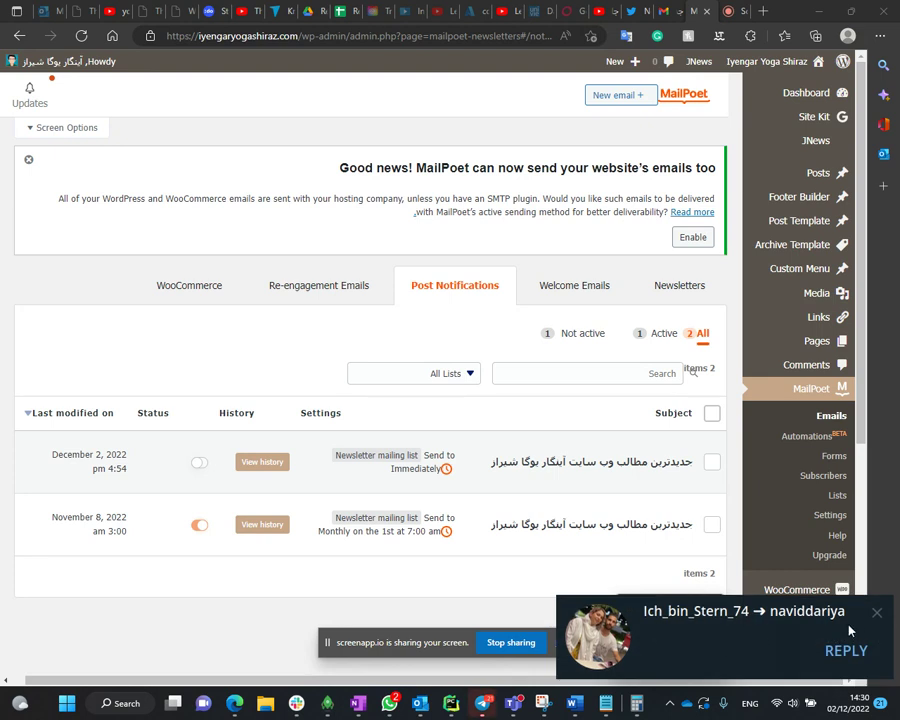
left_click(876, 612)
left_click(669, 701)
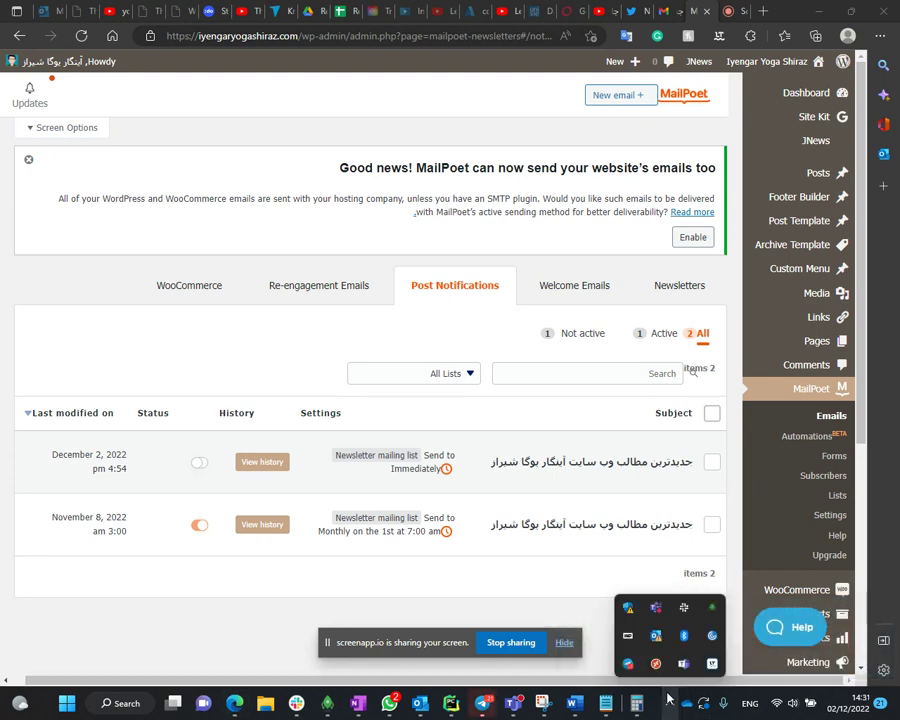
right_click(628, 663)
key("Escape")
left_click(243, 333)
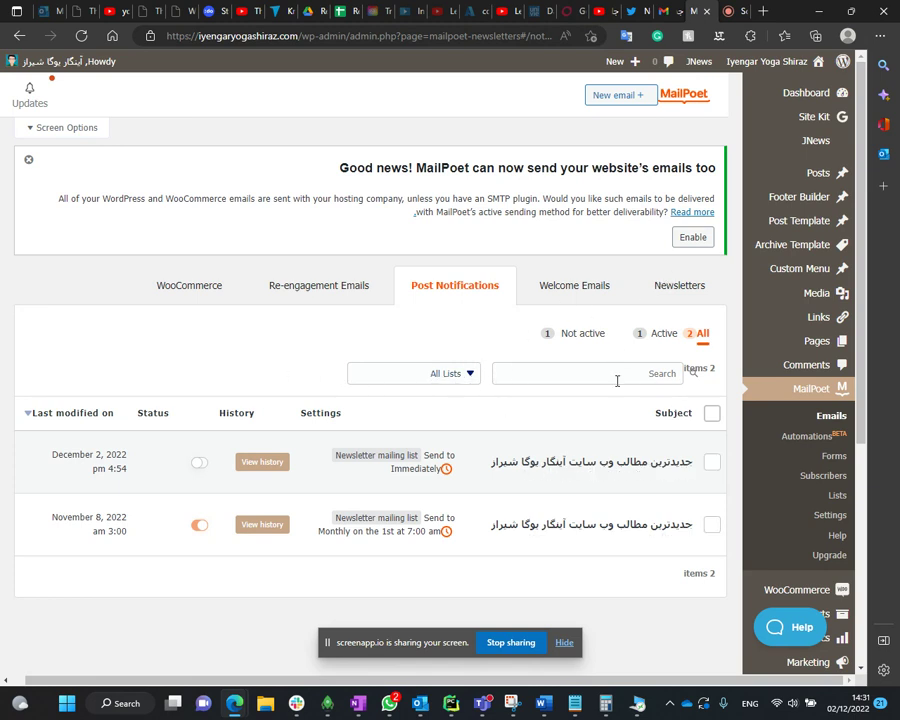
- View the design of the post notification that sends immediately, and go back to the notifications list
scroll(615, 395, "down", 3)
scroll(615, 401, "up", 3)
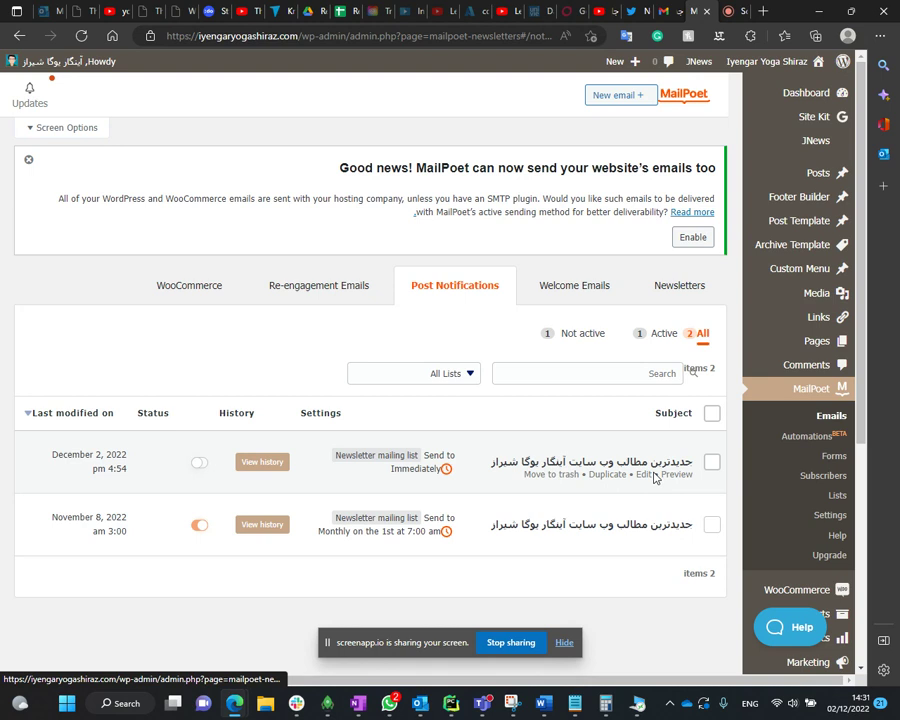
left_click(643, 474)
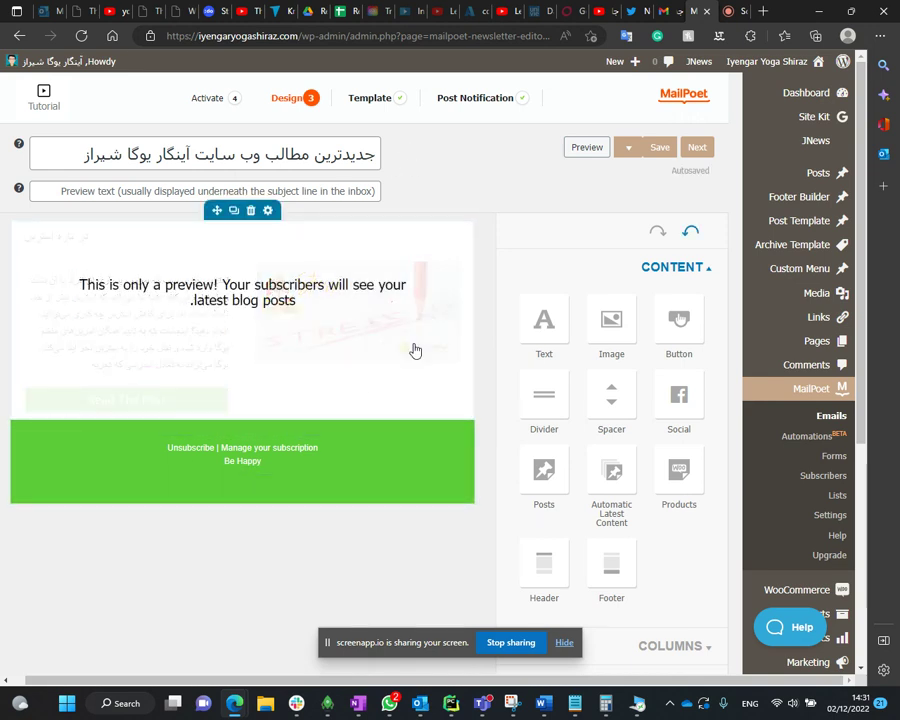
left_click(19, 35)
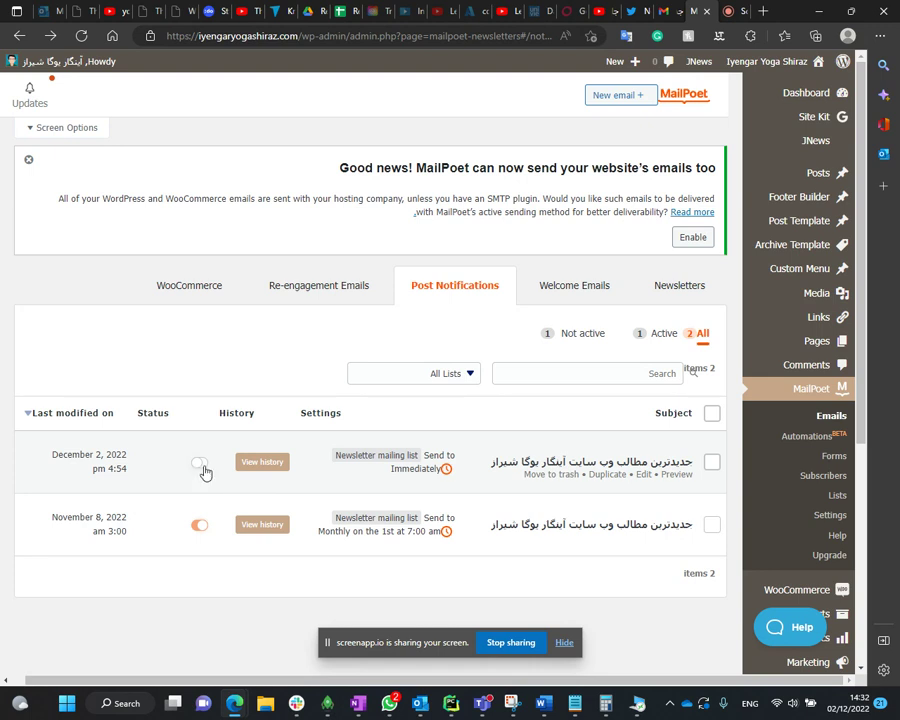
- Edit the immediate post notification and keep its latest-posts block at a maximum of 1 post
left_click(643, 475)
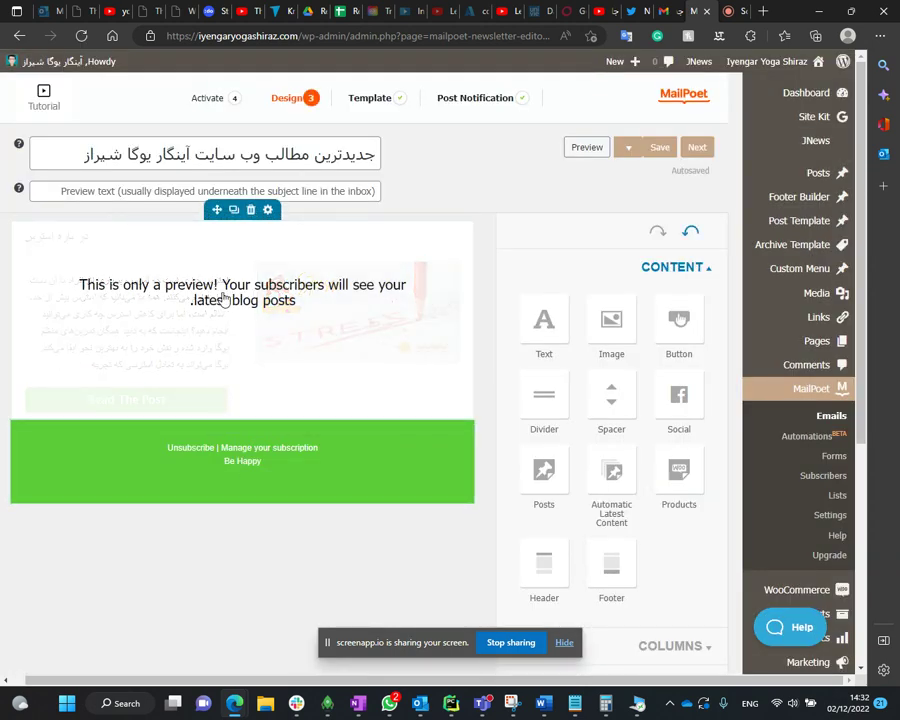
left_click(287, 301)
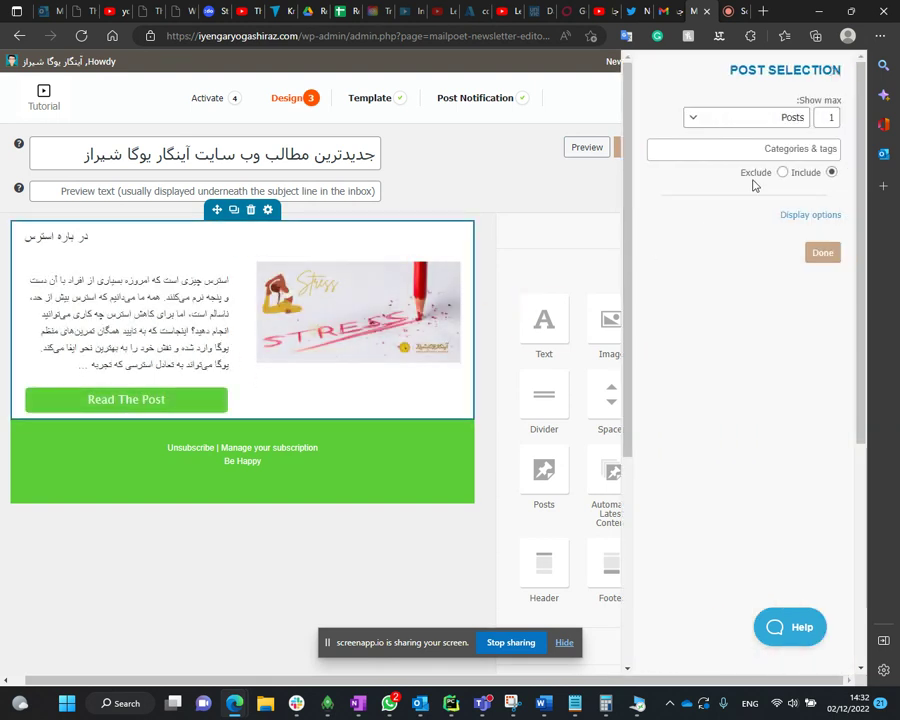
double_click(833, 118)
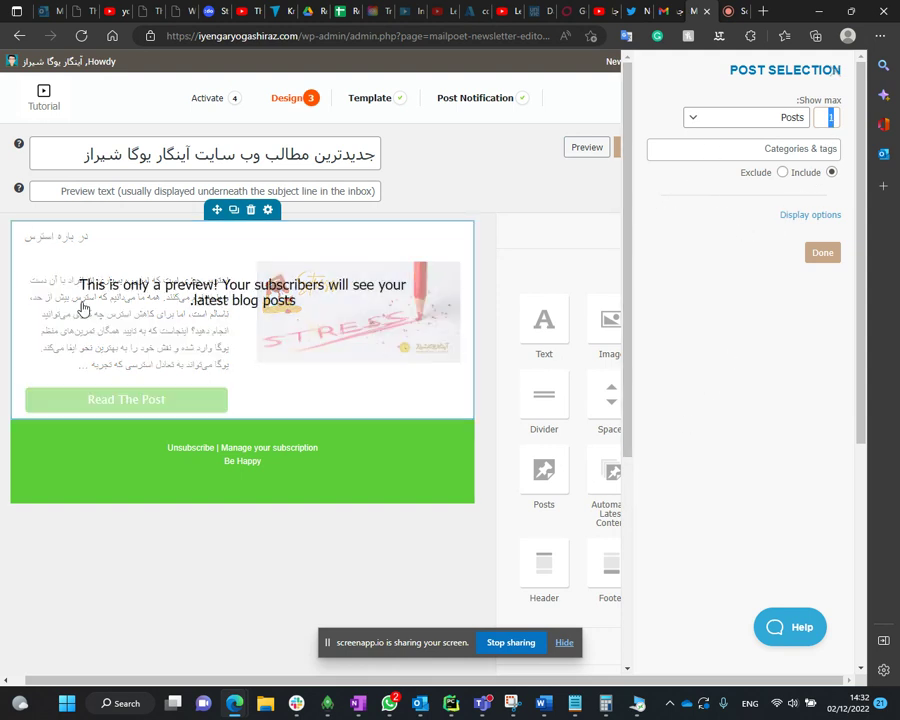
left_click(822, 255)
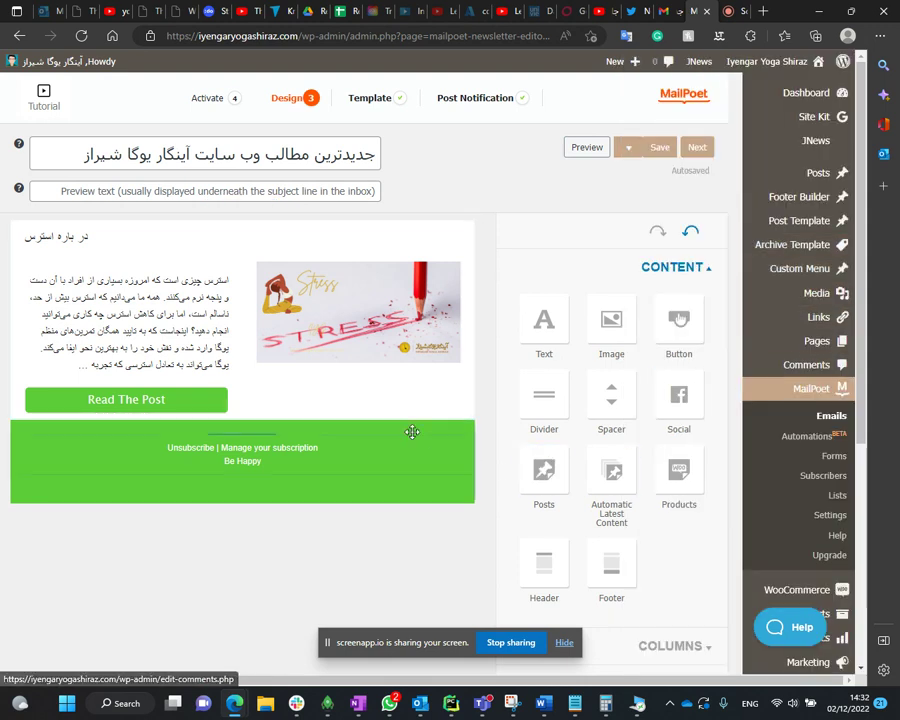
- Save the notification's email design and continue to the Activate stage
scroll(375, 335, "down", 3)
scroll(372, 332, "up", 2)
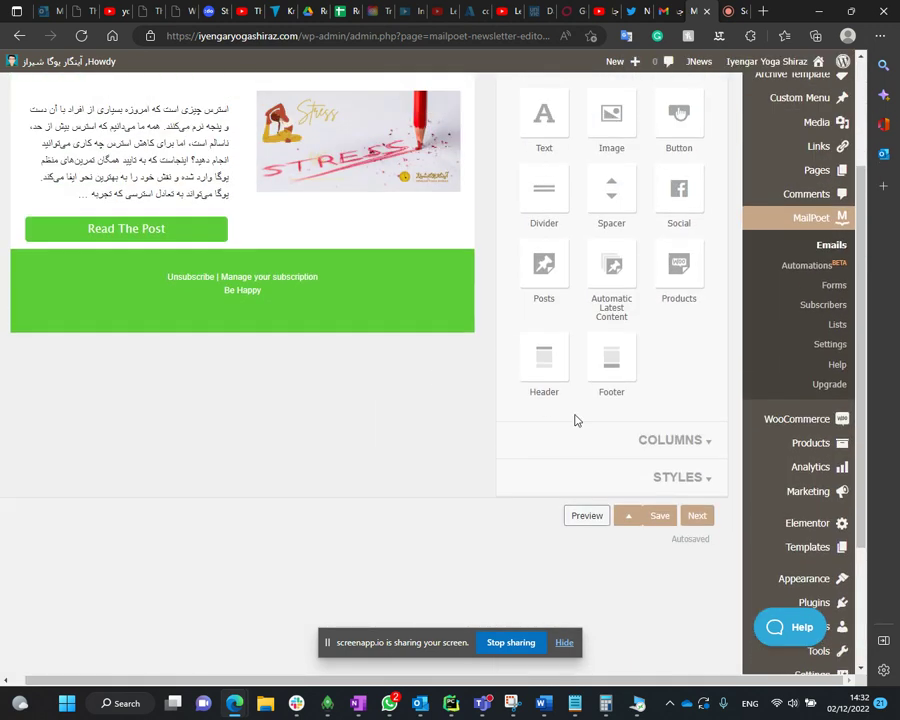
left_click(660, 516)
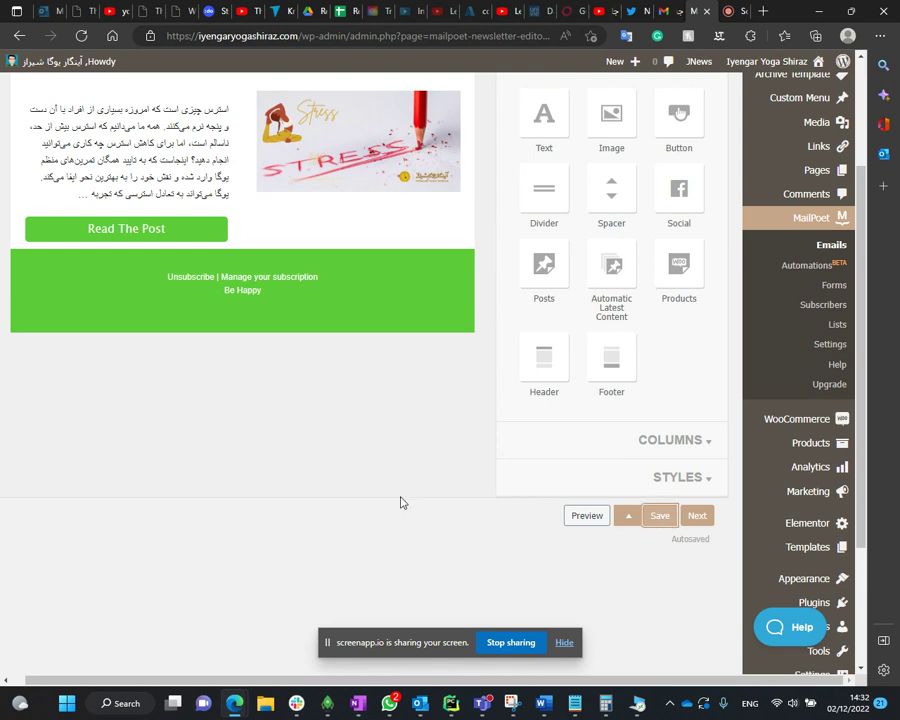
scroll(403, 460, "up", 3)
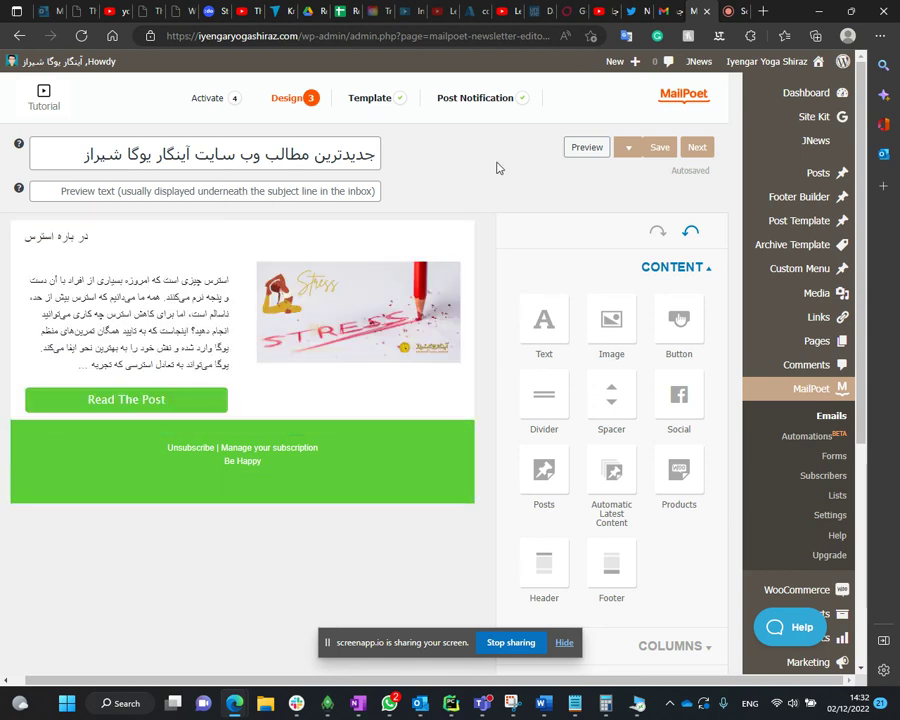
double_click(698, 174)
left_click(566, 195)
left_click(698, 150)
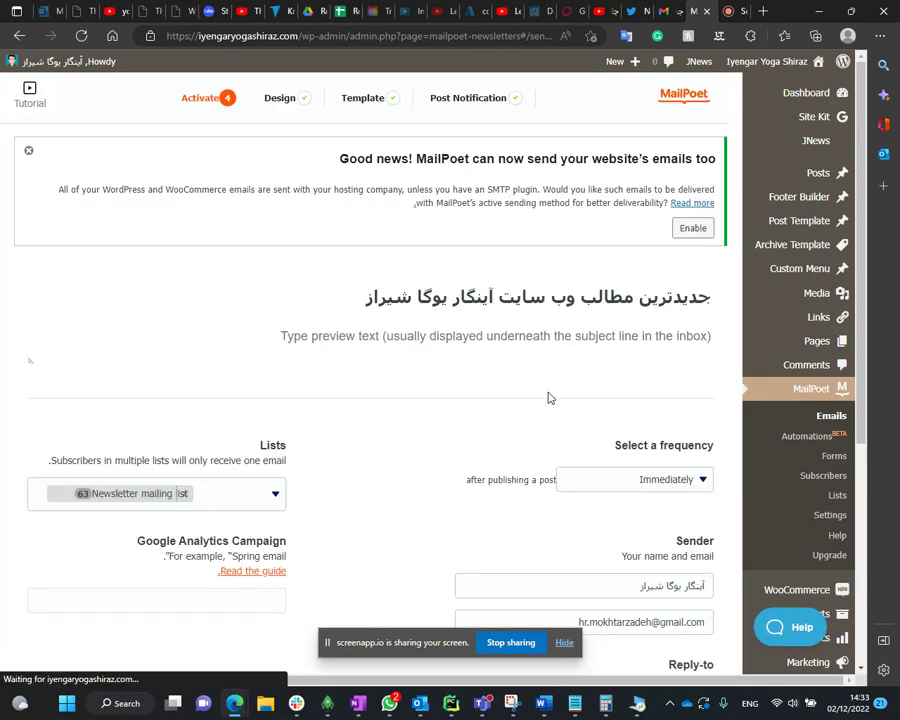
- Review the frequency, mailing list, sender and reply-to settings, and save the notification as a draft
scroll(576, 330, "down", 3)
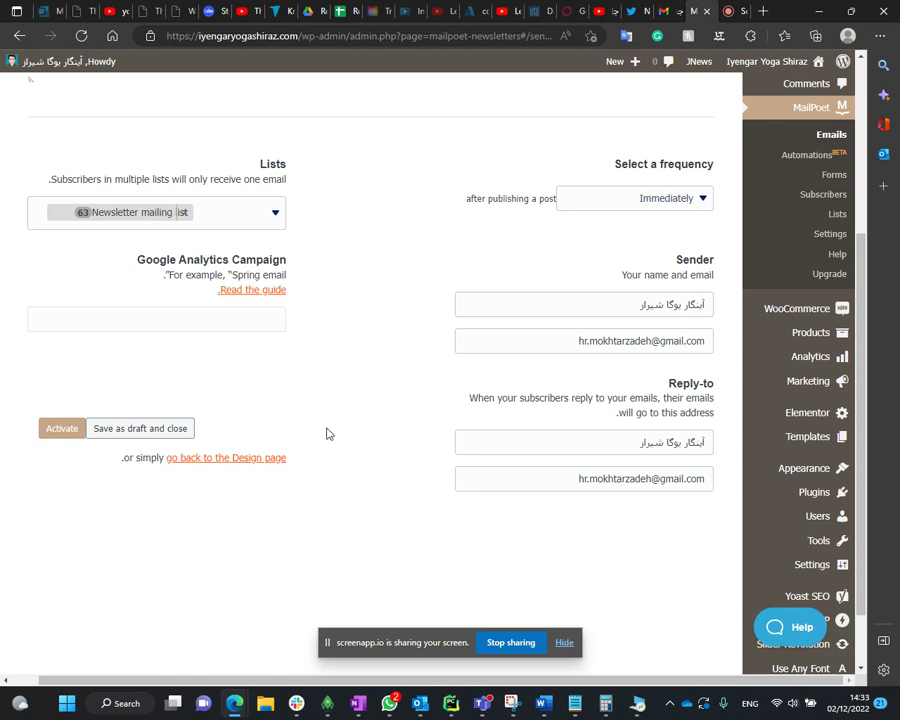
scroll(474, 401, "down", 1)
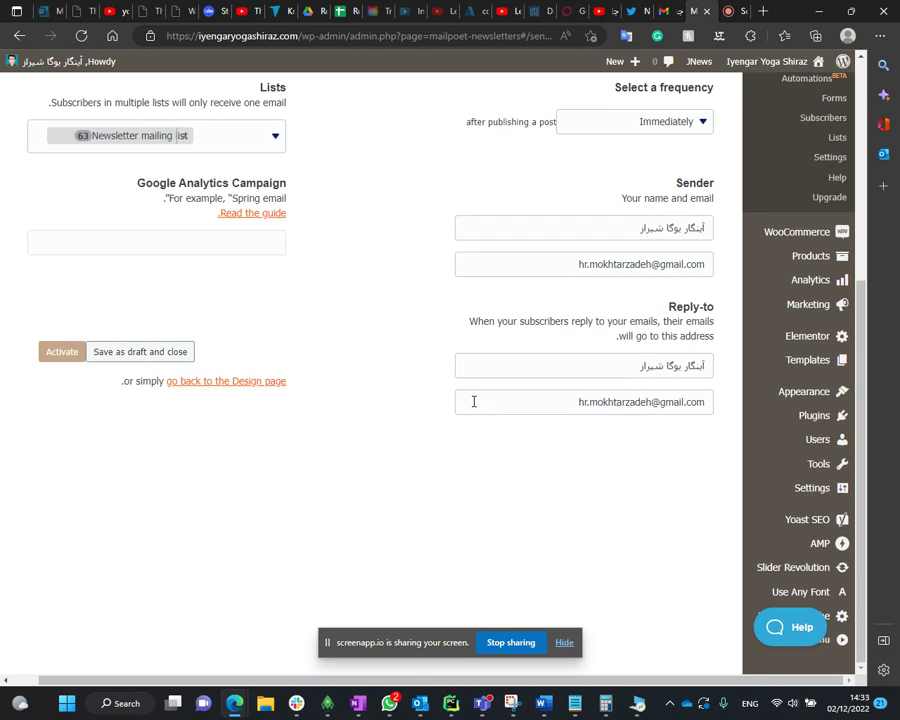
scroll(474, 401, "up", 4)
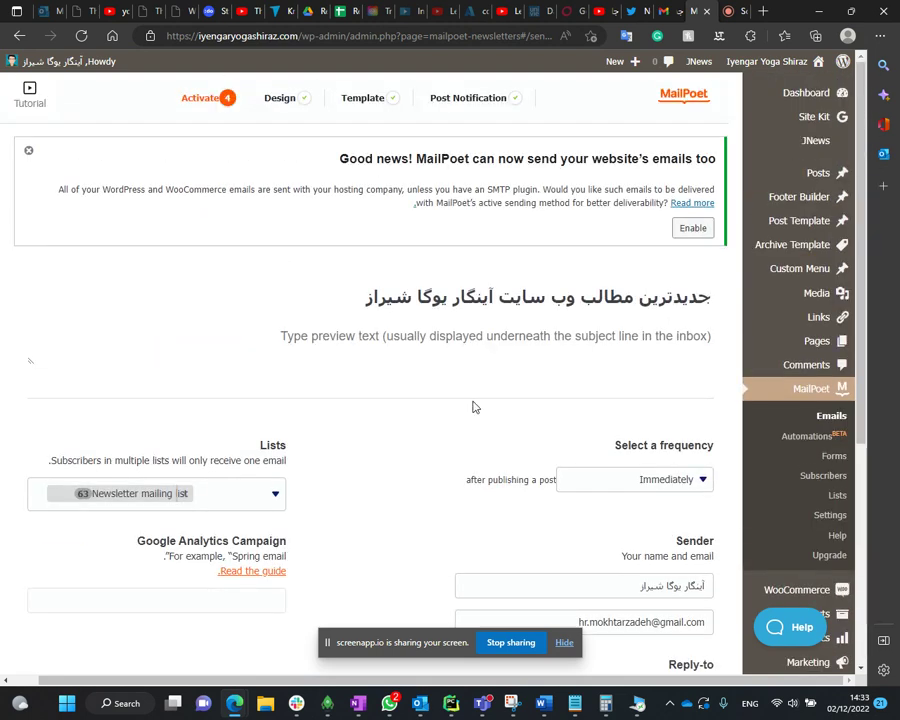
scroll(382, 390, "down", 4)
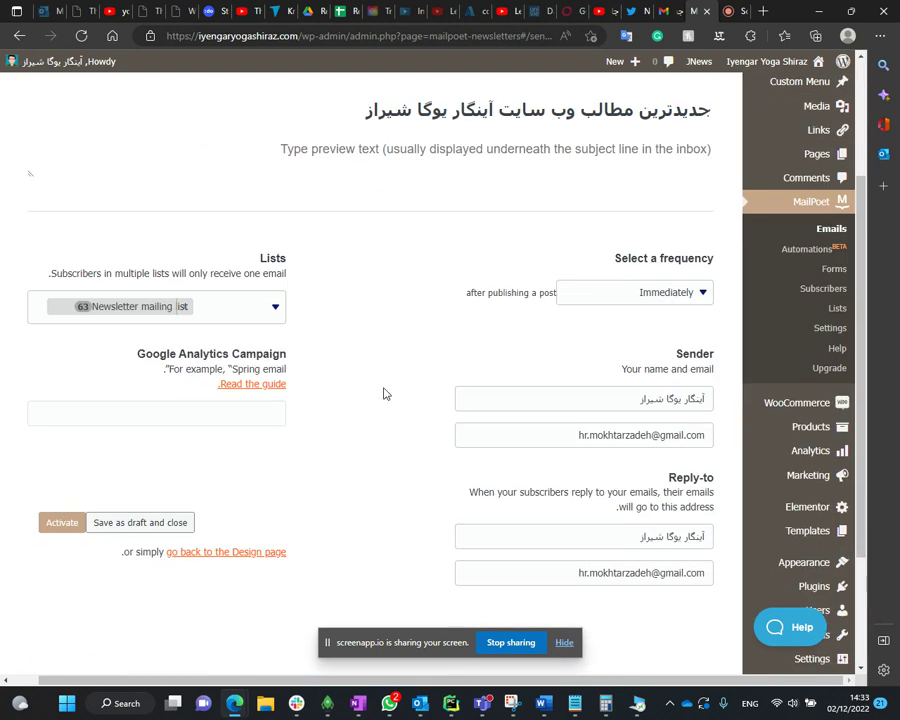
left_click(160, 531)
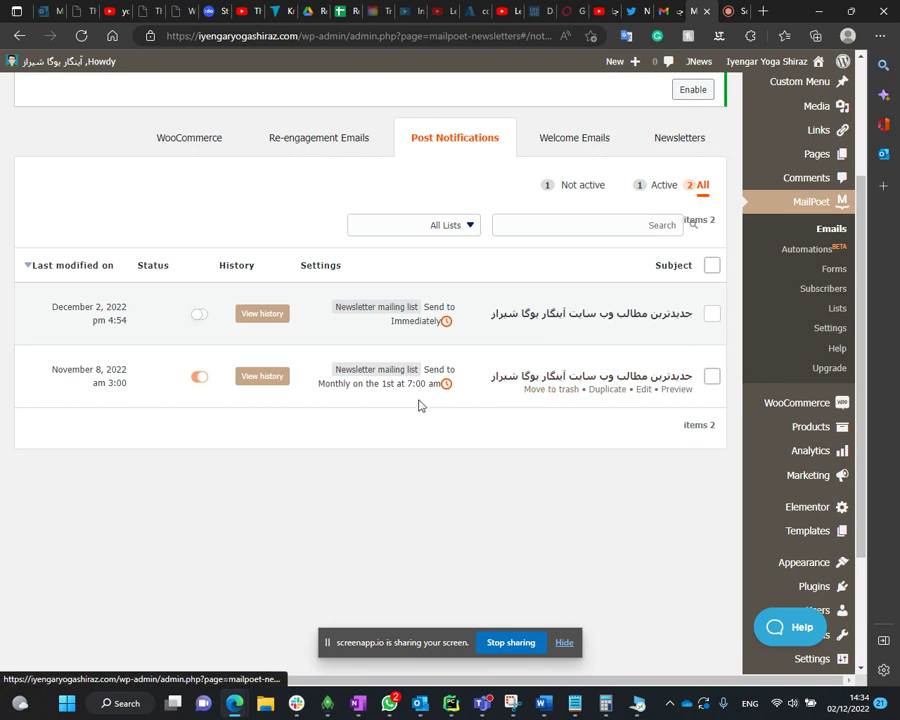
- Try to switch the immediate post notification's status, and check its Immediately send setting in the list
left_click(200, 316)
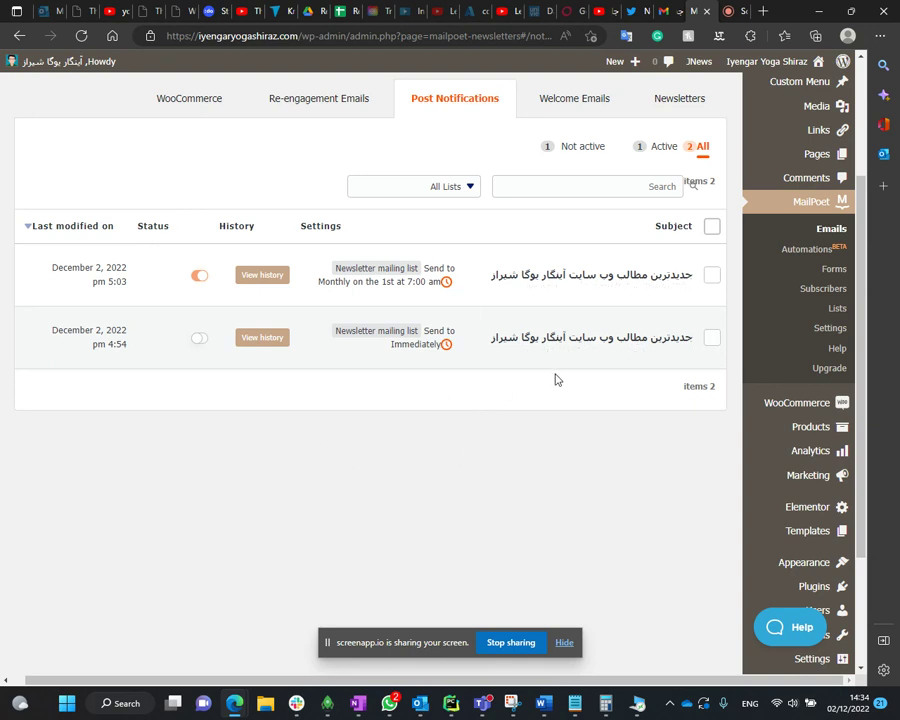
scroll(555, 376, "up", 3)
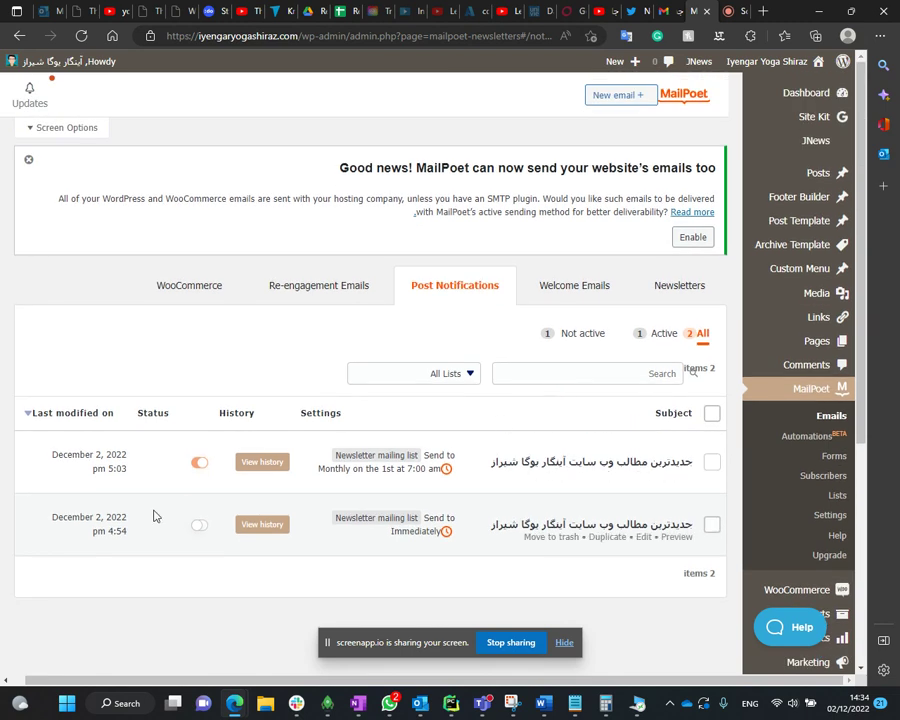
double_click(419, 532)
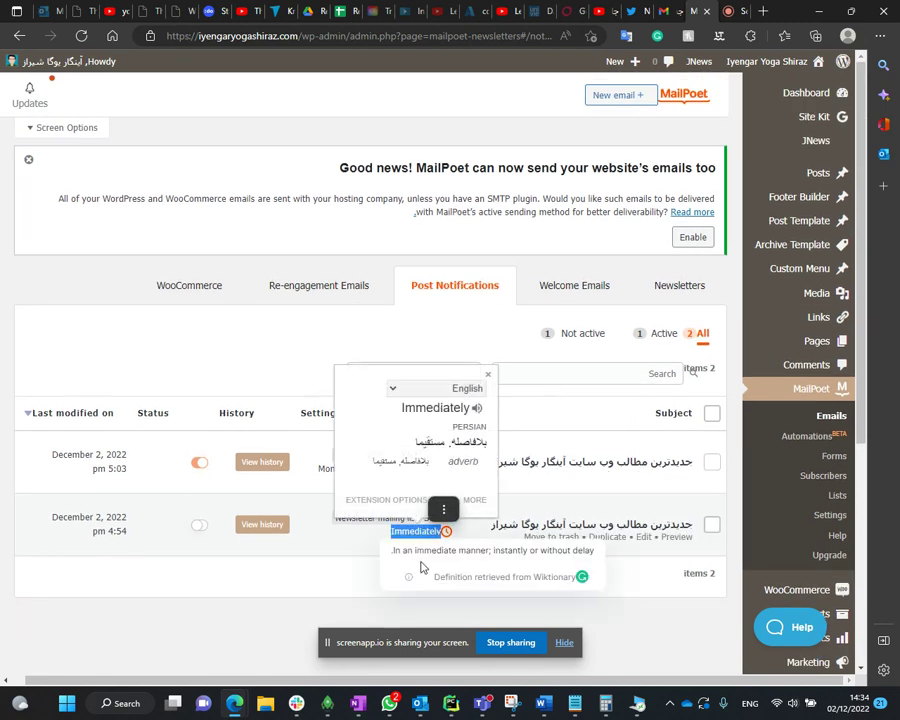
left_click(334, 609)
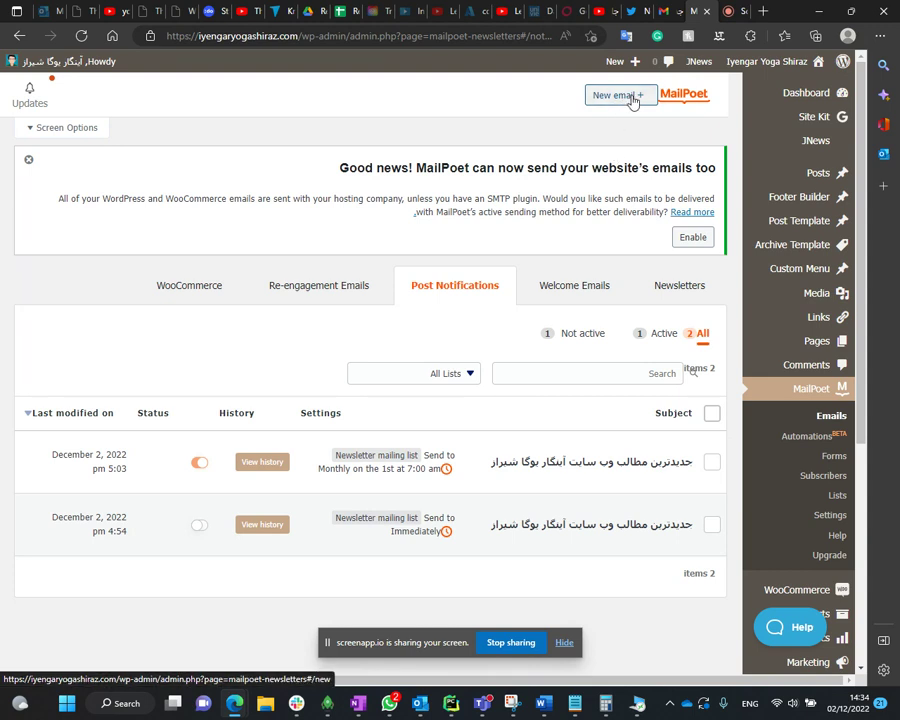
- Set up a new Latest Post Notifications email that sends immediately after publishing a post, and continue to template selection
left_click(594, 95)
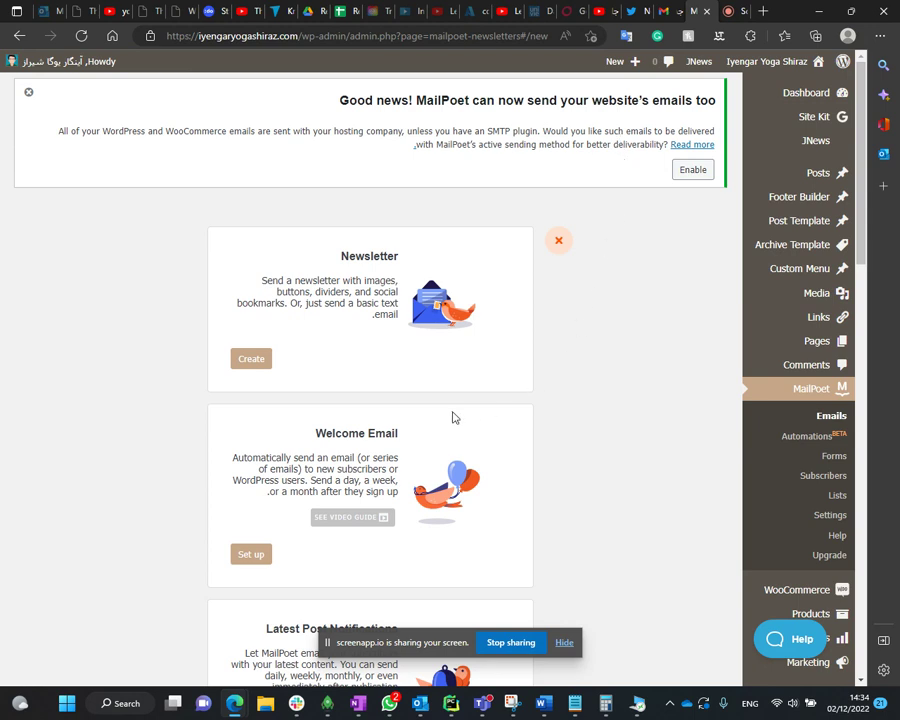
scroll(367, 300, "down", 5)
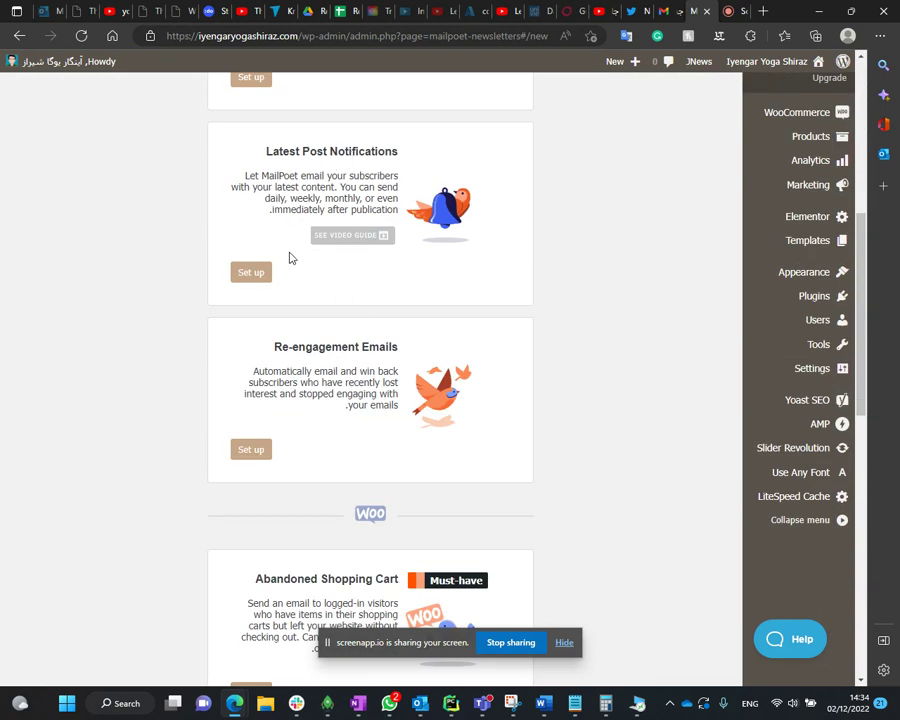
left_click(251, 279)
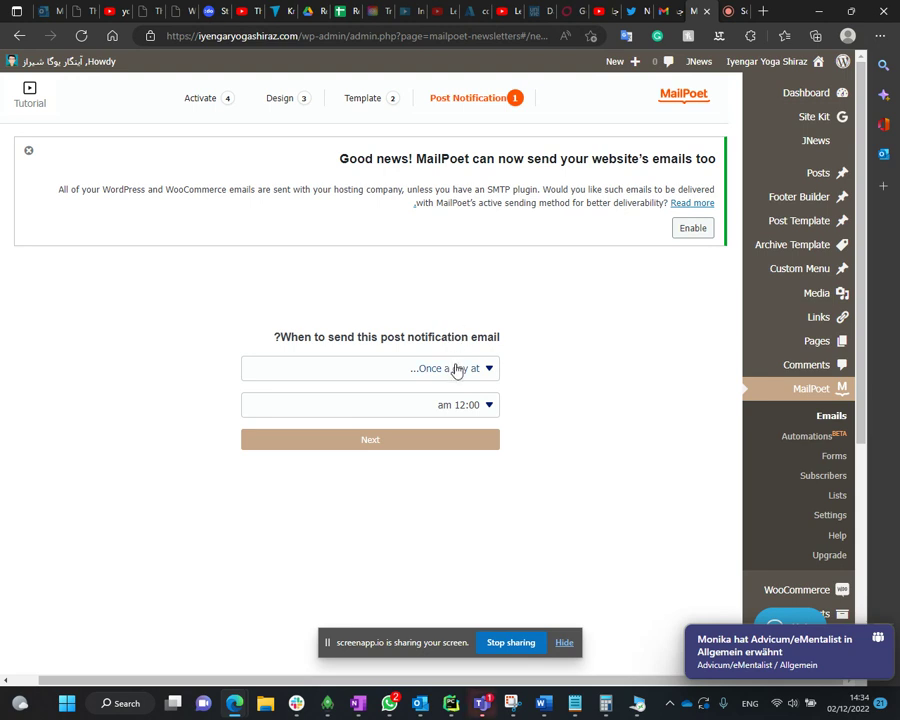
left_click(456, 372)
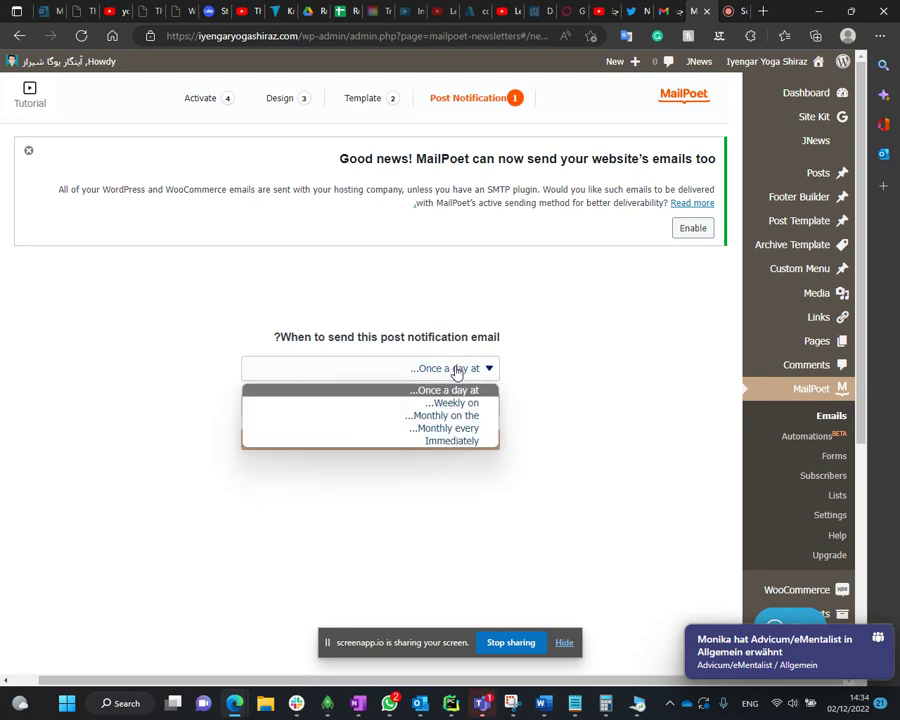
left_click(456, 443)
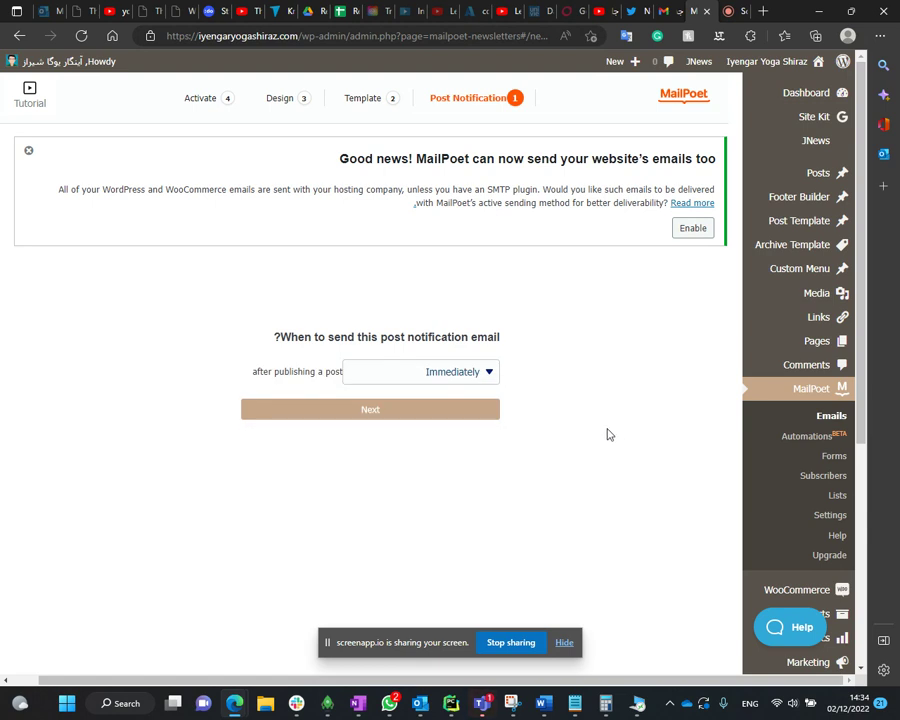
left_click(358, 418)
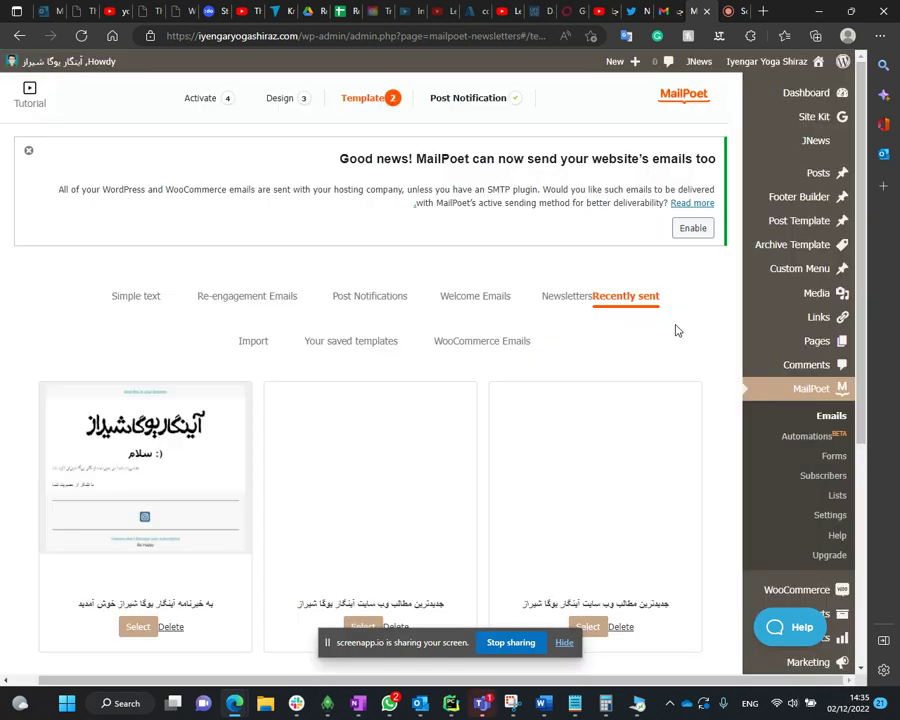
- Browse the recently sent and Post Notifications templates, preview Newspaper Traditional, and select it for the email
scroll(676, 330, "down", 2)
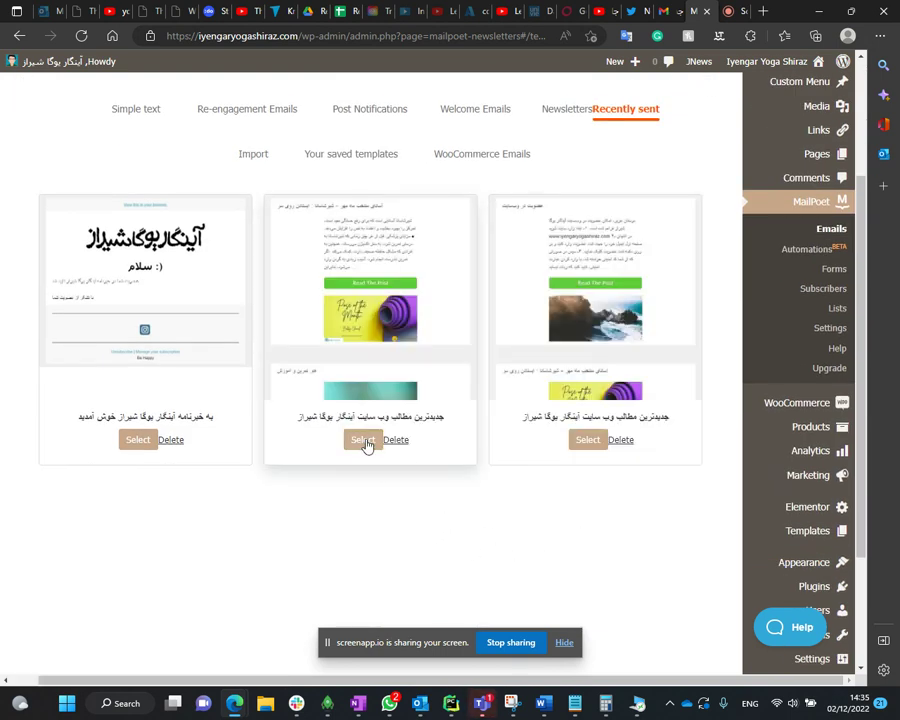
scroll(228, 472, "down", 2)
scroll(228, 472, "up", 4)
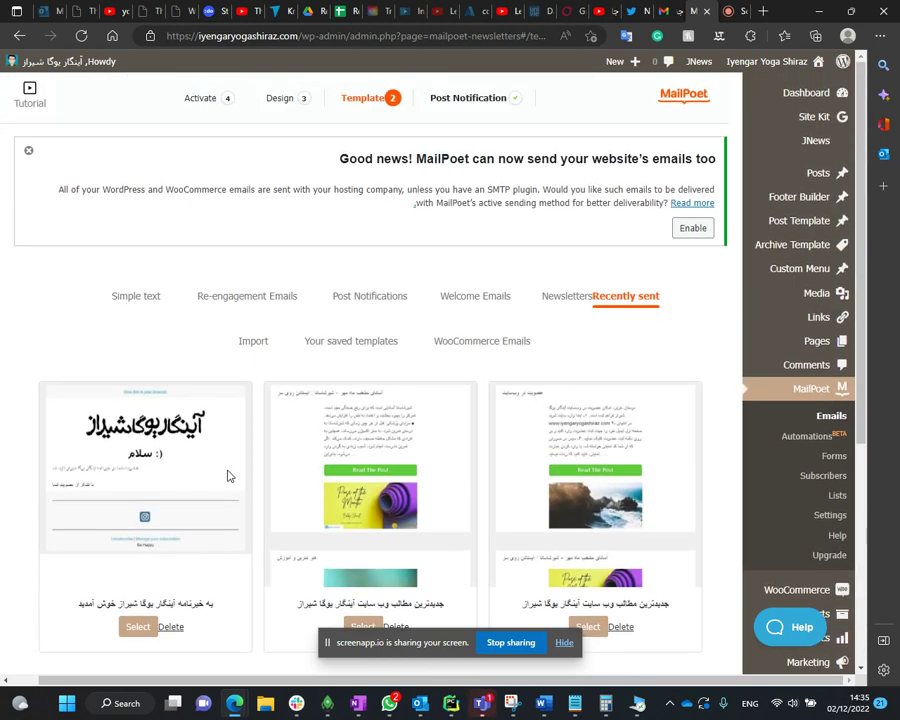
left_click(386, 299)
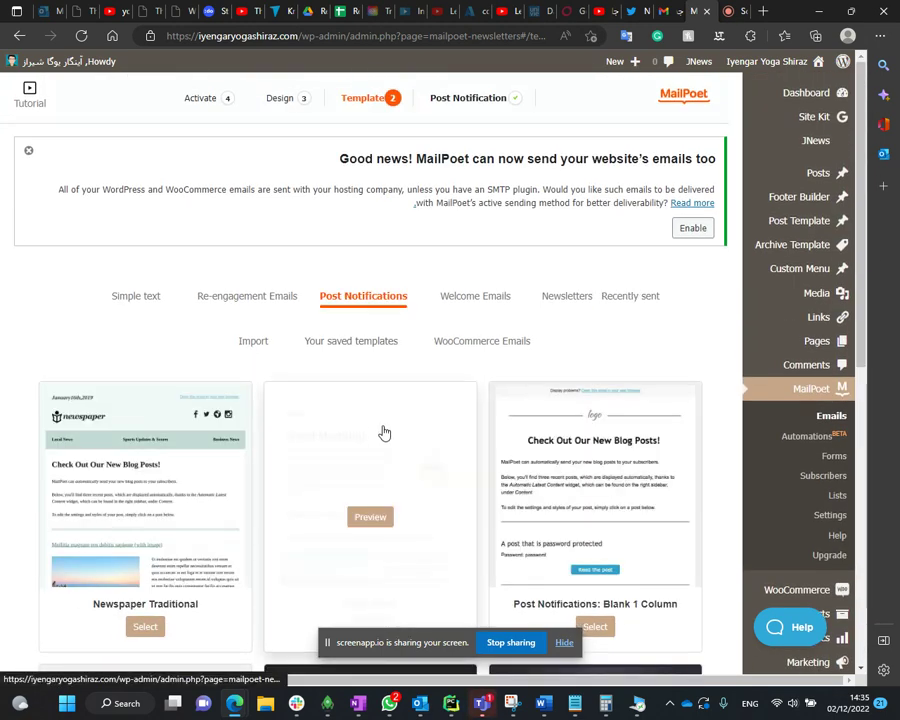
scroll(704, 311, "down", 3)
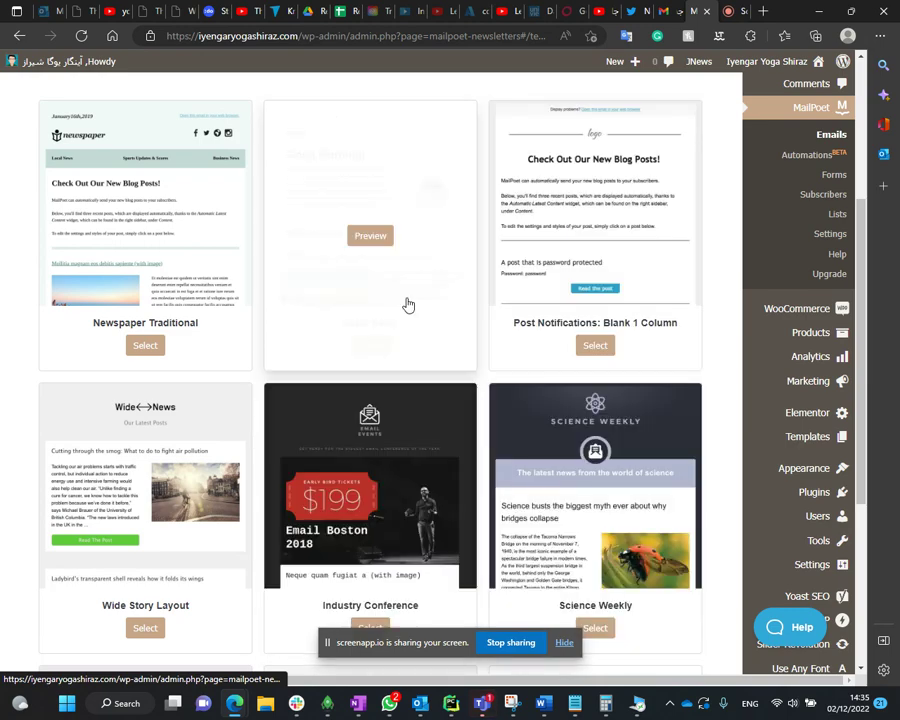
scroll(406, 302, "down", 3)
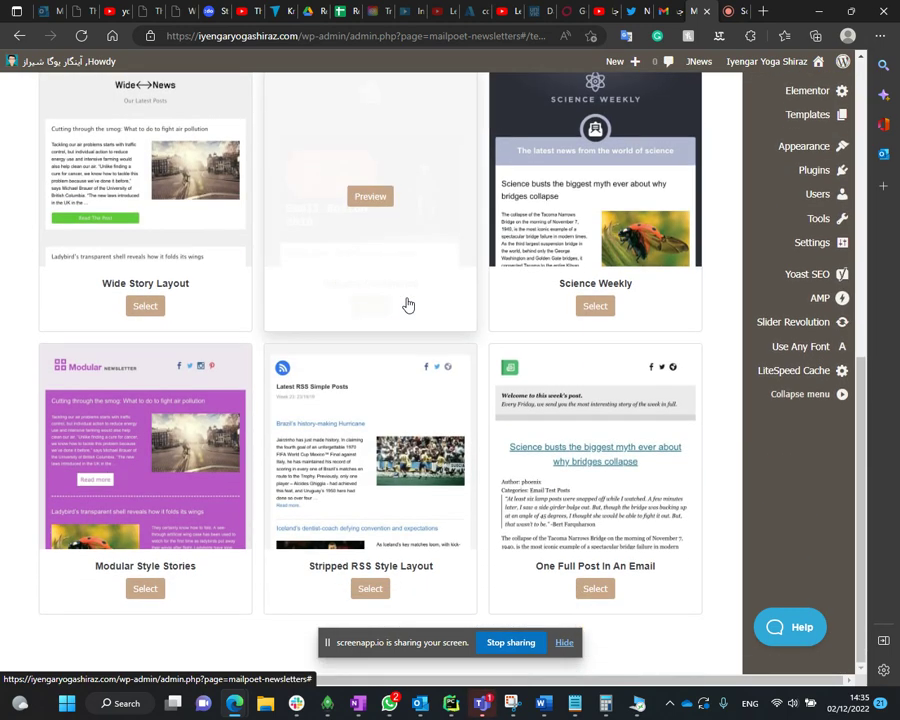
scroll(408, 305, "up", 6)
left_click(143, 390)
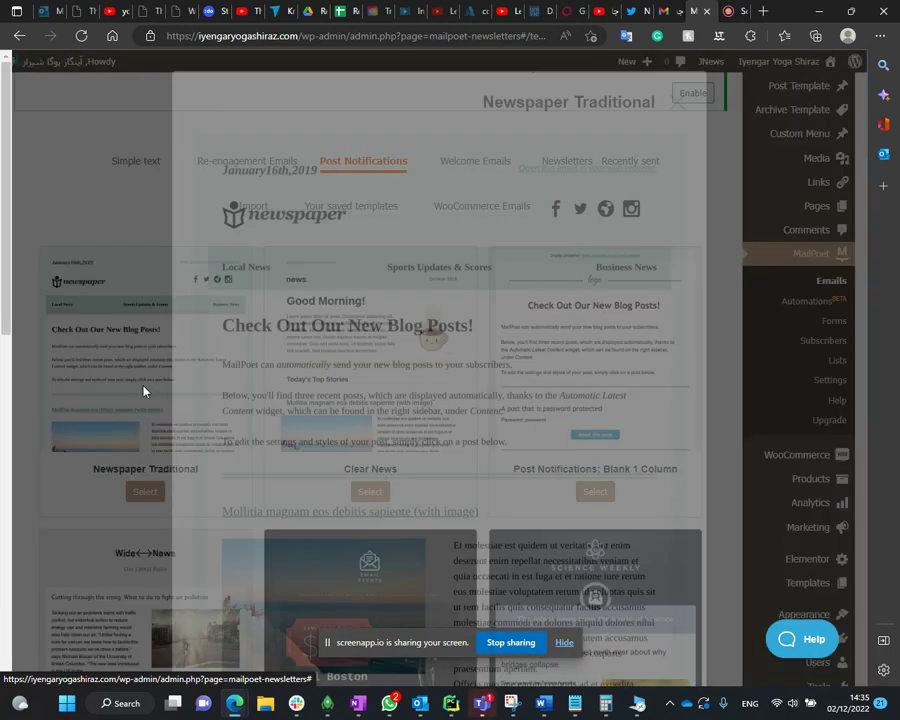
left_click(676, 101)
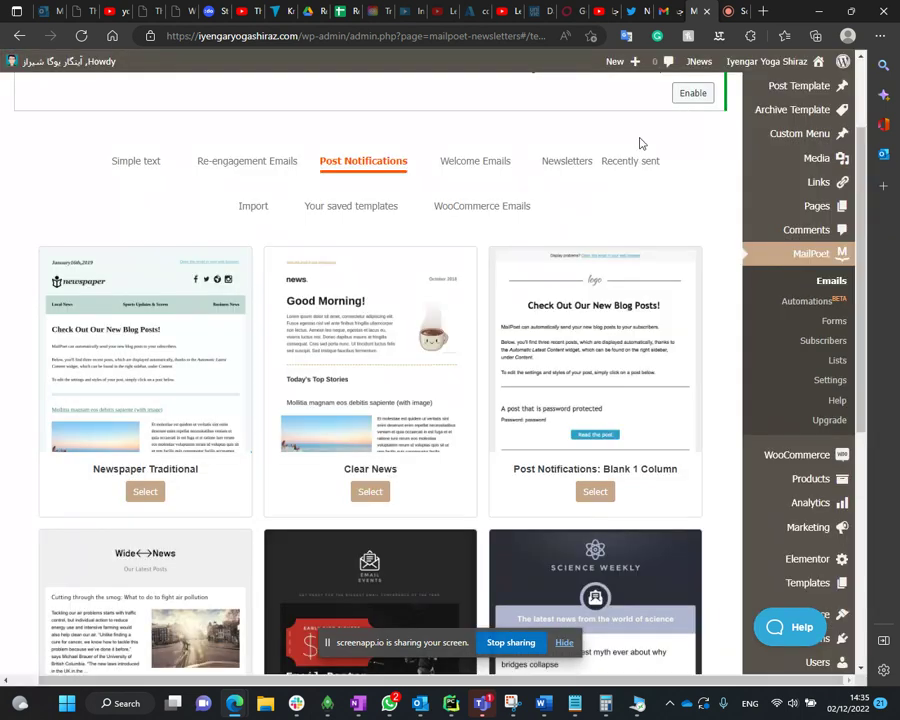
left_click(145, 494)
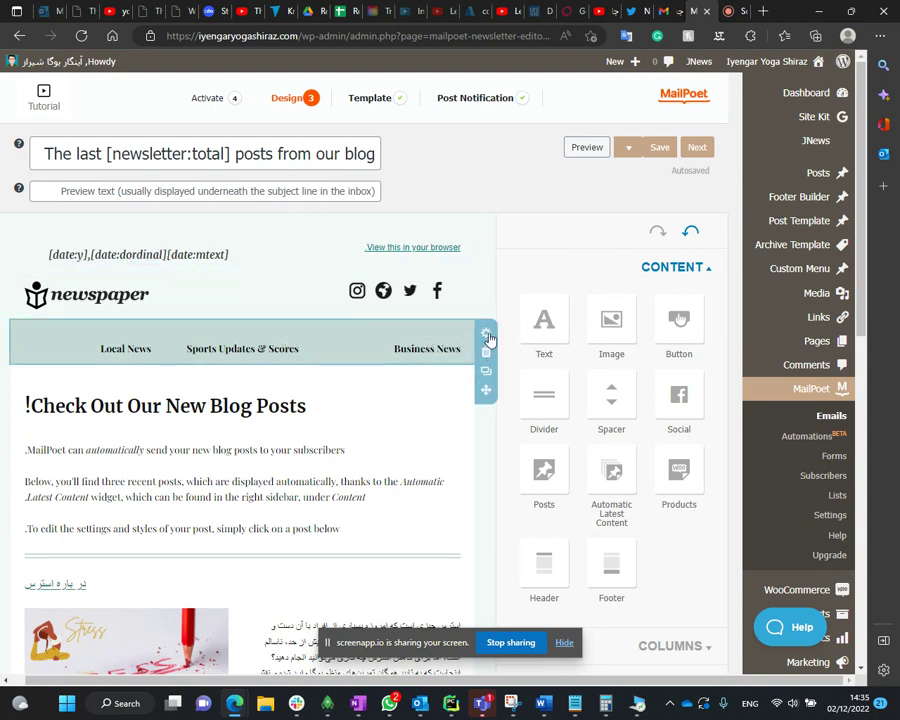
- Delete the news category row and the "Check Out Our New Blog Posts!" introduction section from the email design
left_click(489, 357)
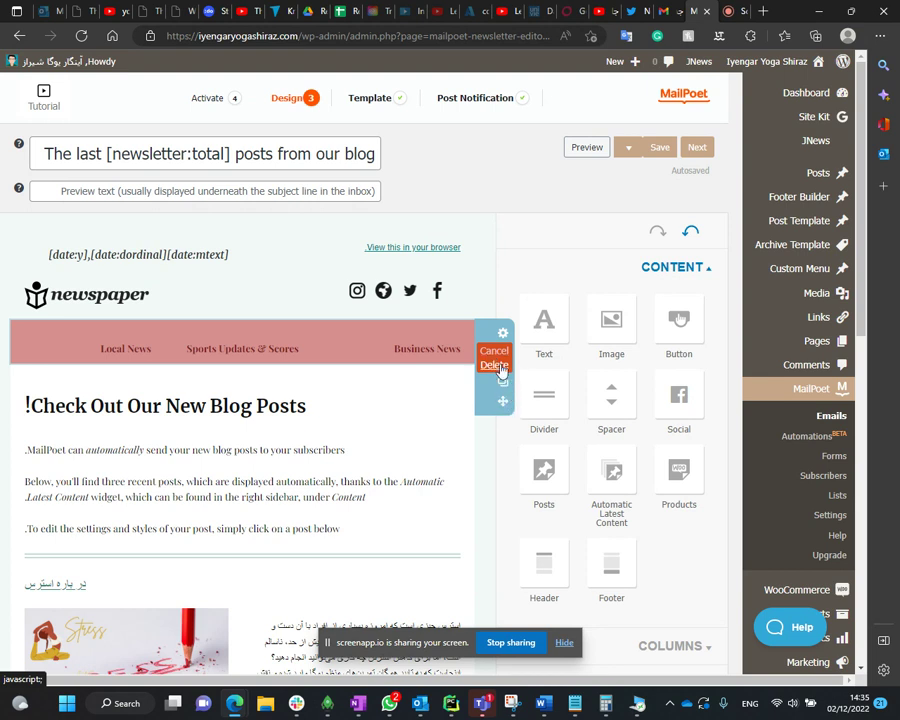
left_click(500, 365)
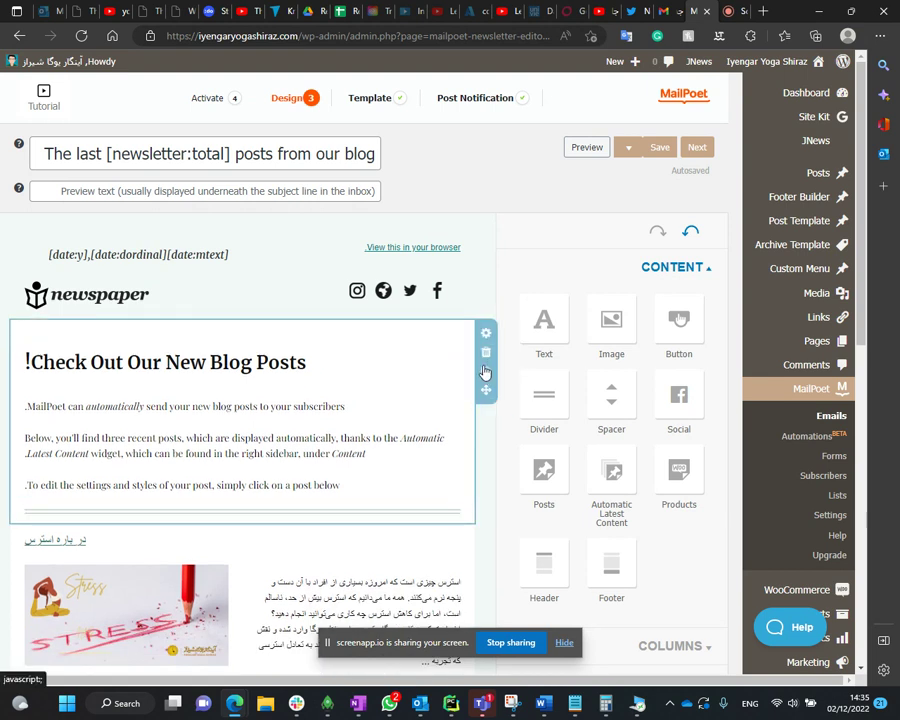
left_click(486, 353)
left_click(500, 367)
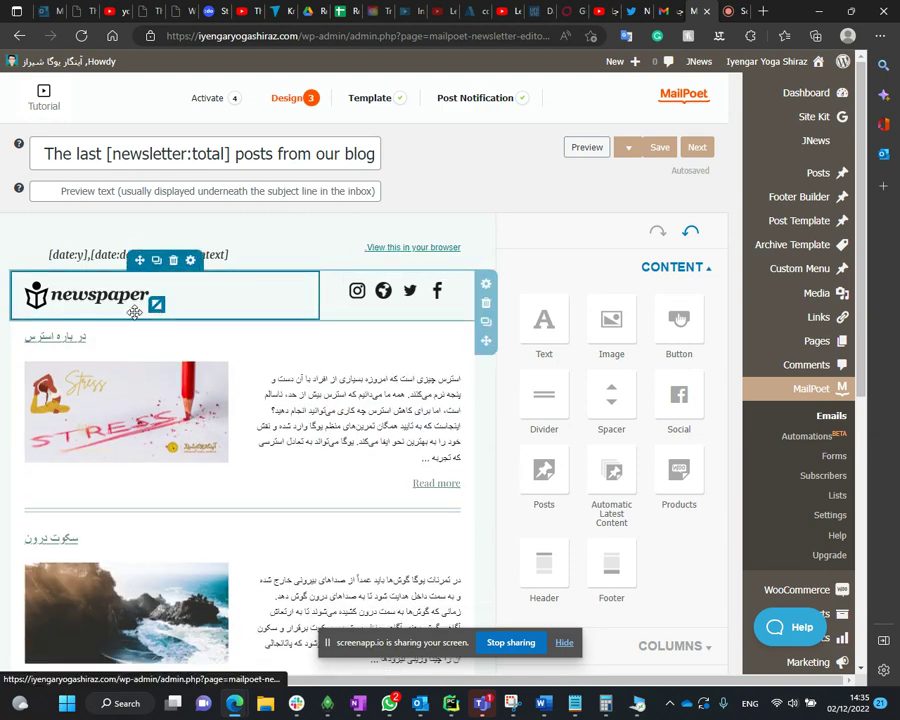
- Limit the automatic latest content block to a maximum of 1 post
scroll(402, 372, "down", 1)
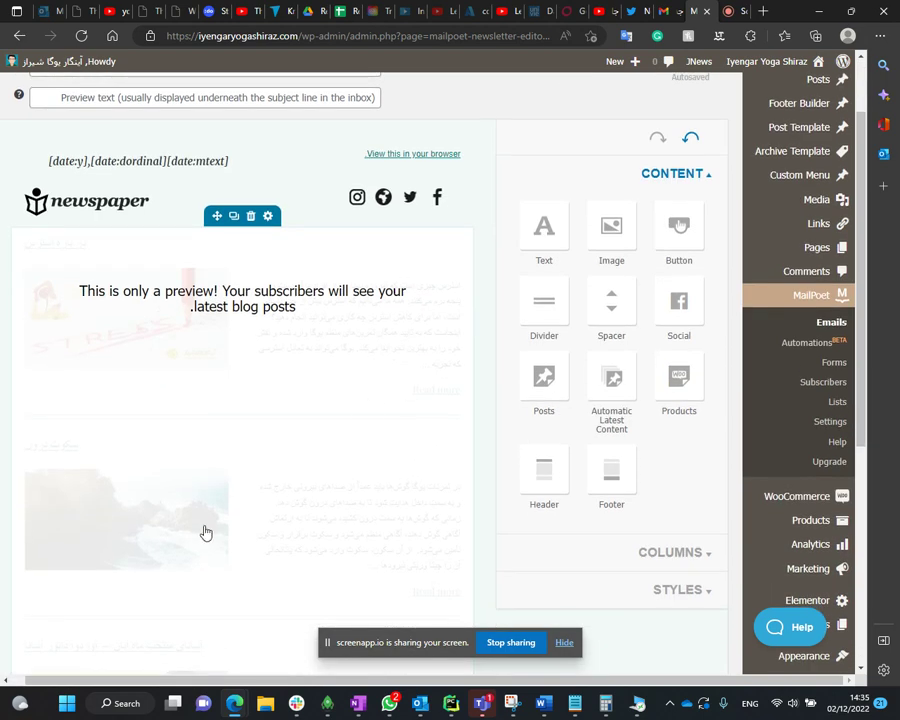
scroll(240, 466, "down", 4)
scroll(242, 462, "up", 3)
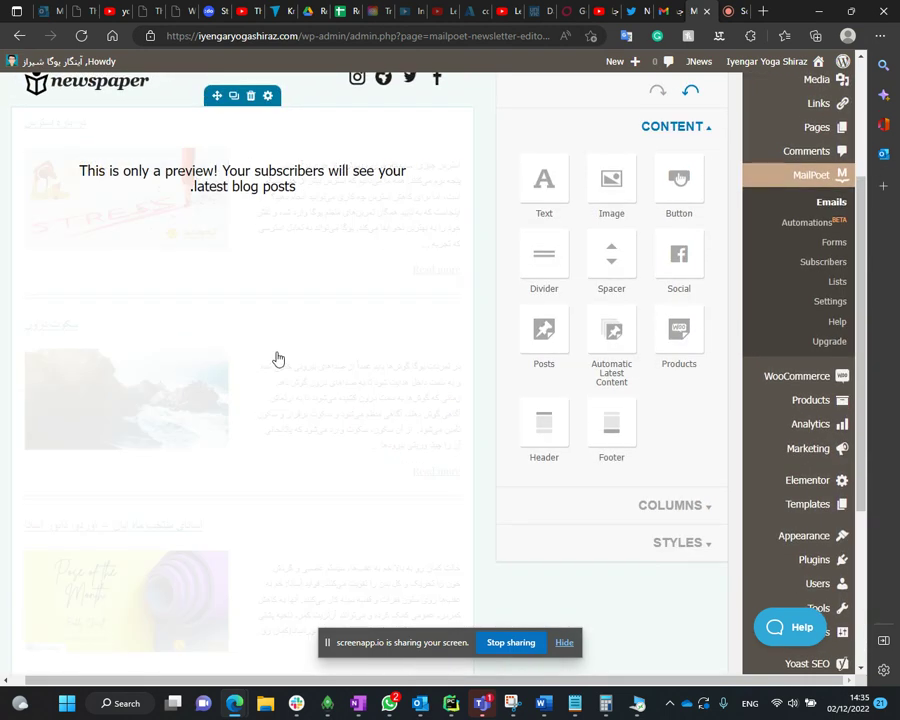
left_click(274, 372)
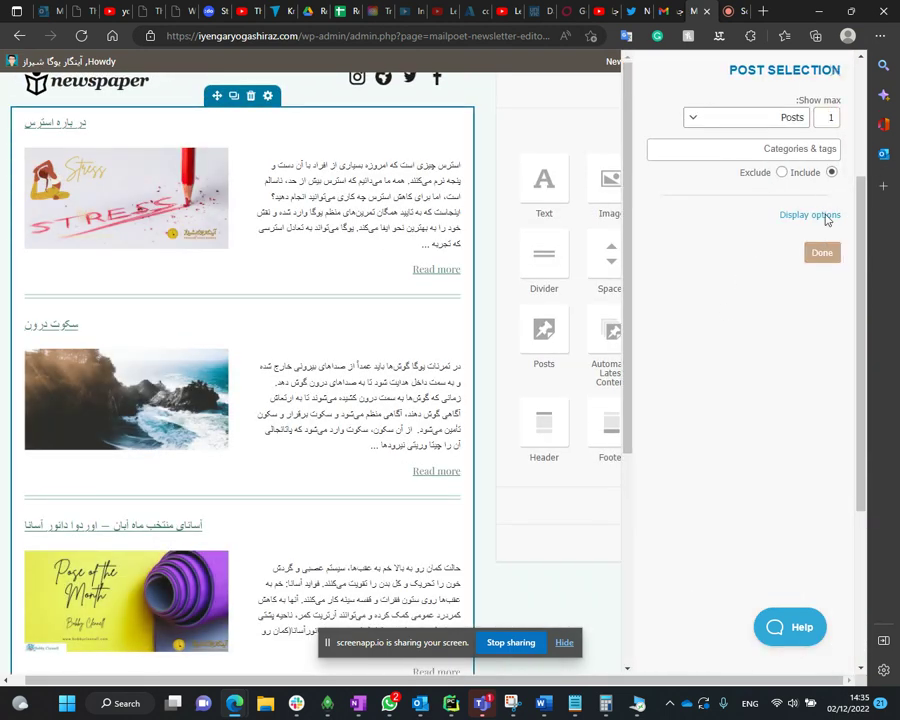
left_click(823, 256)
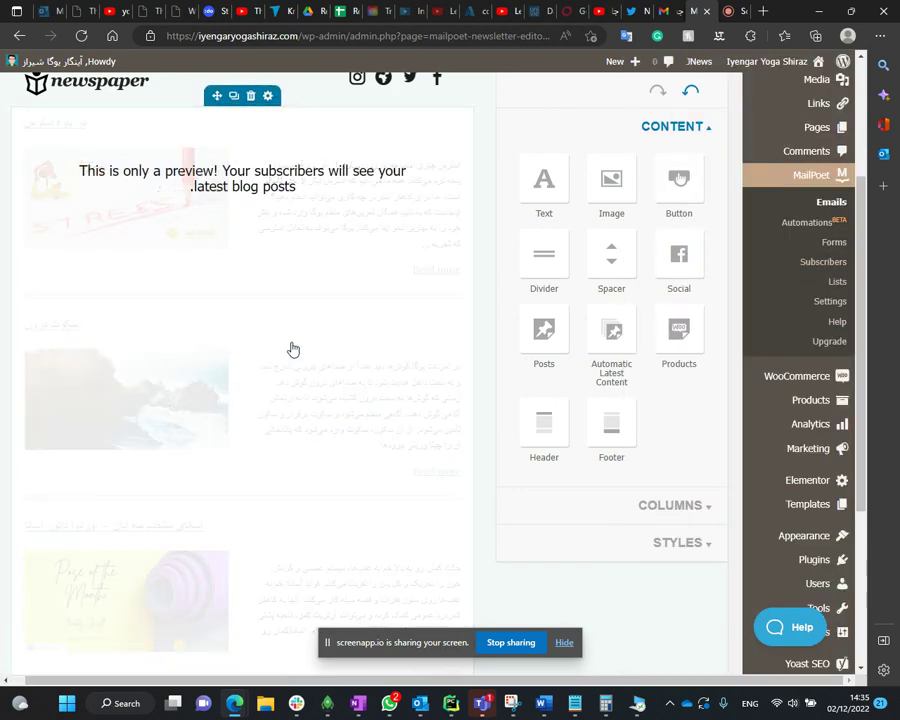
- Continue from the design to the Activate stage and choose Newsletter mailing list as the recipient list
scroll(386, 392, "up", 4)
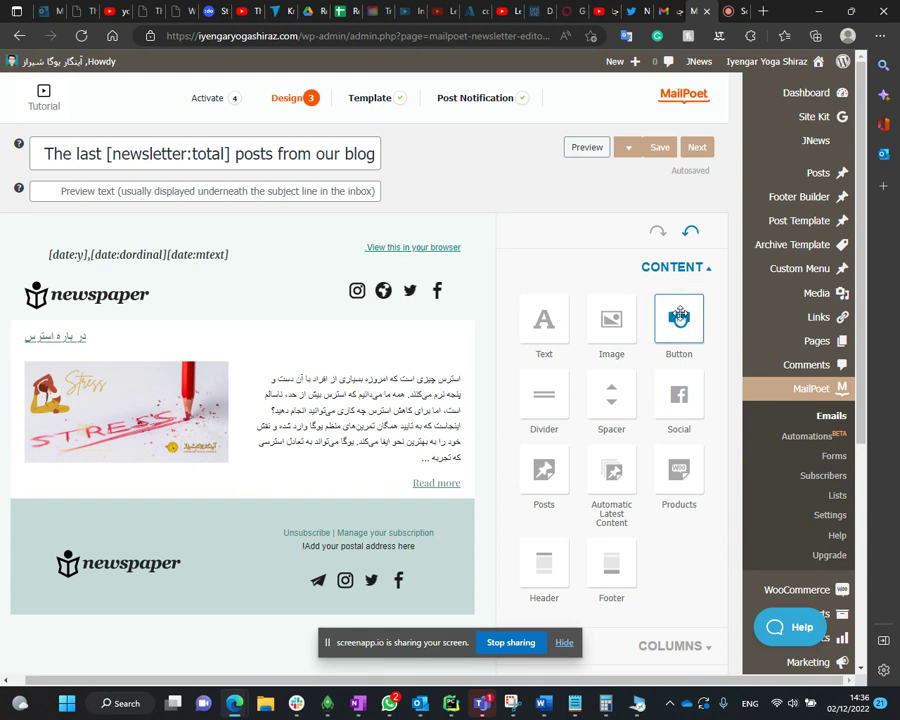
scroll(663, 338, "down", 4)
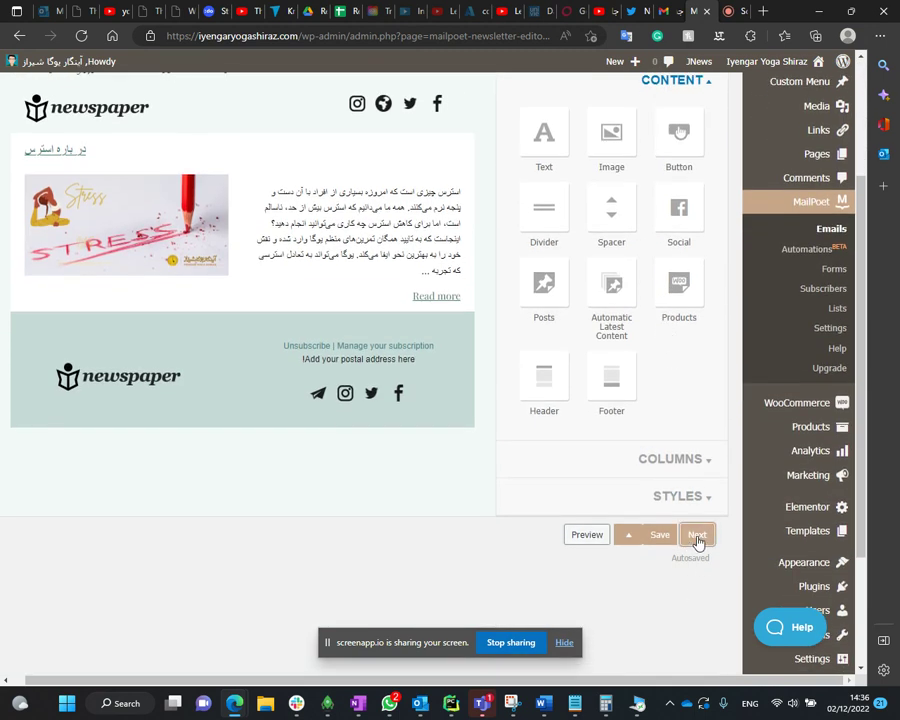
left_click(697, 536)
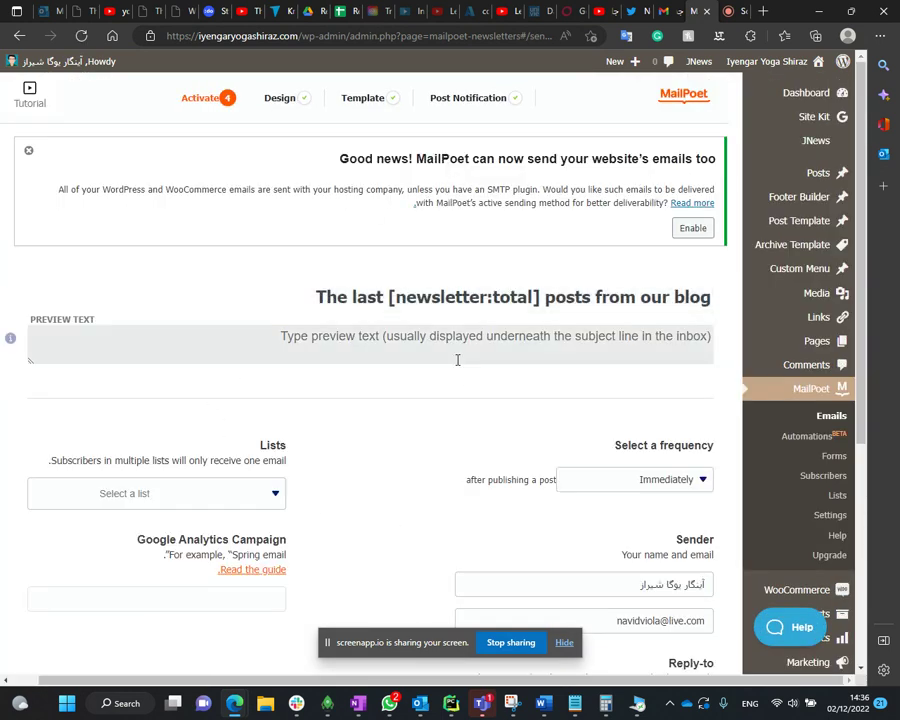
scroll(440, 444, "down", 3)
scroll(440, 444, "up", 2)
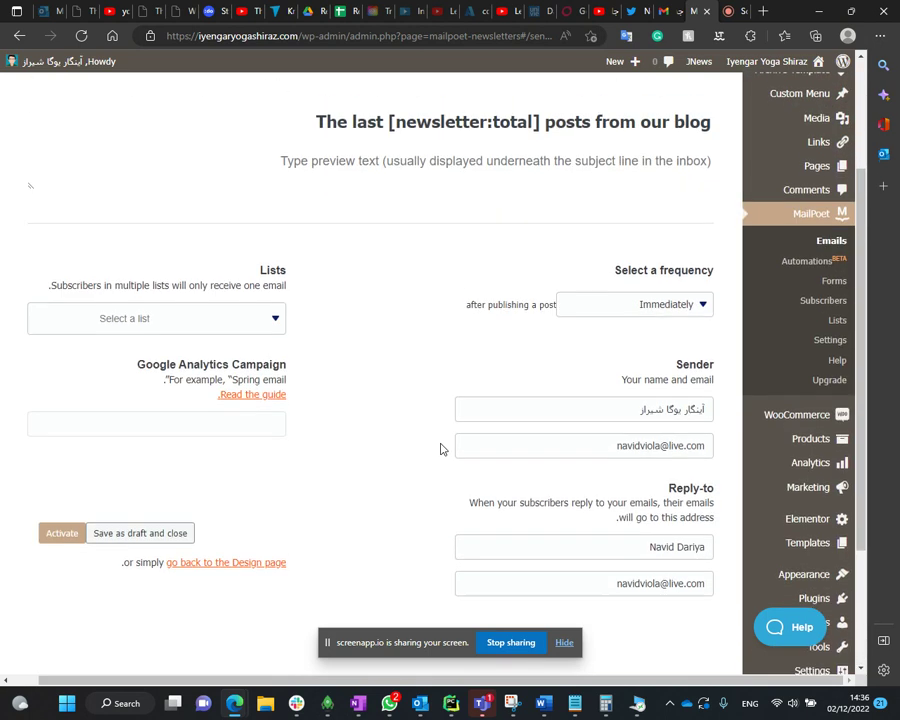
left_click(275, 321)
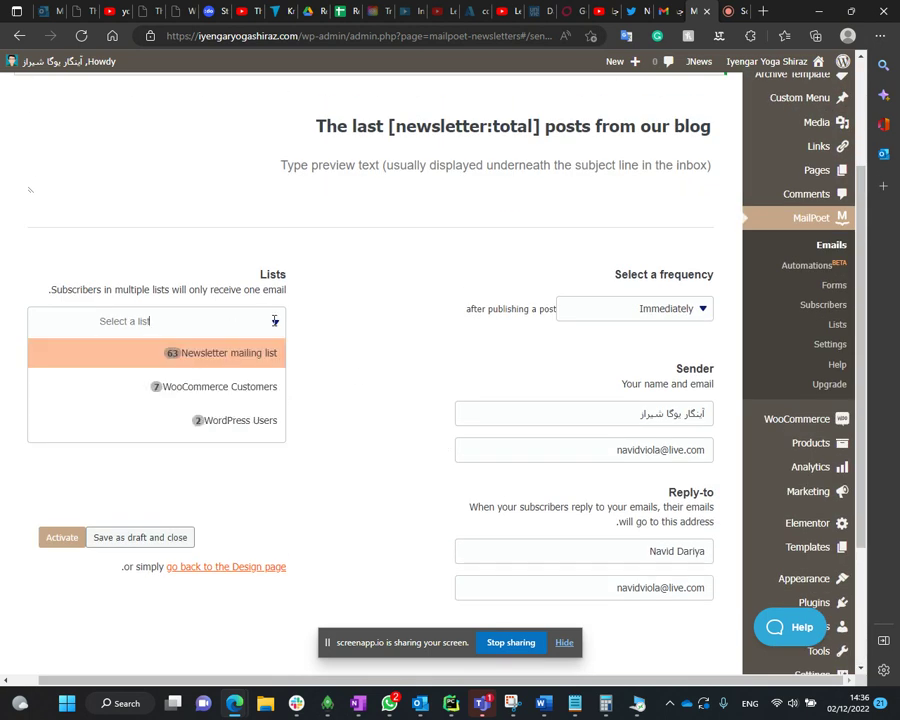
left_click(243, 356)
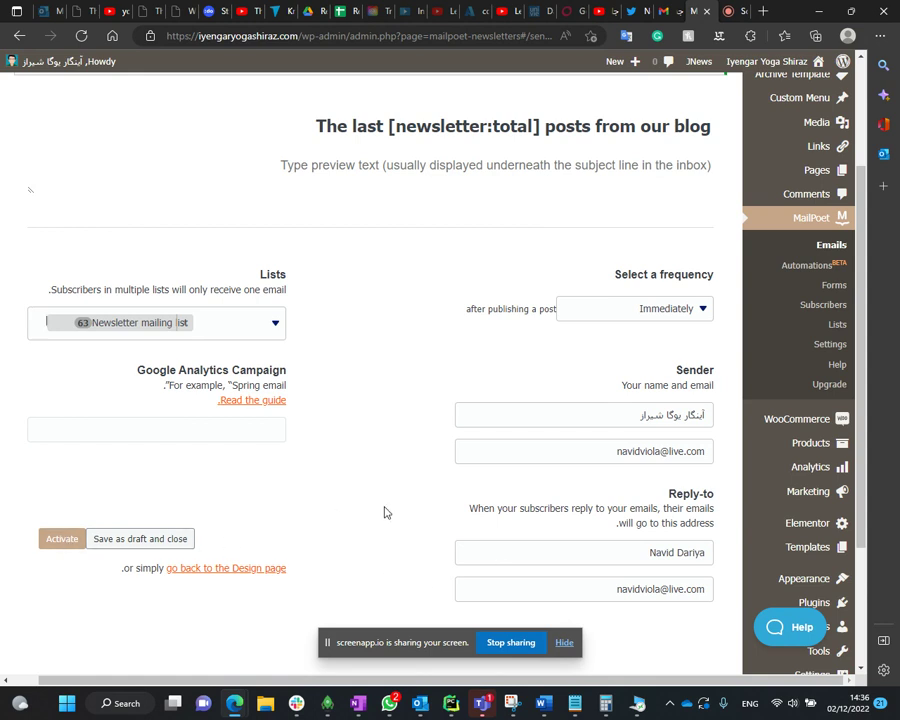
- Clear the name and email fields of both the reply-to and the sender details
triple_click(647, 588)
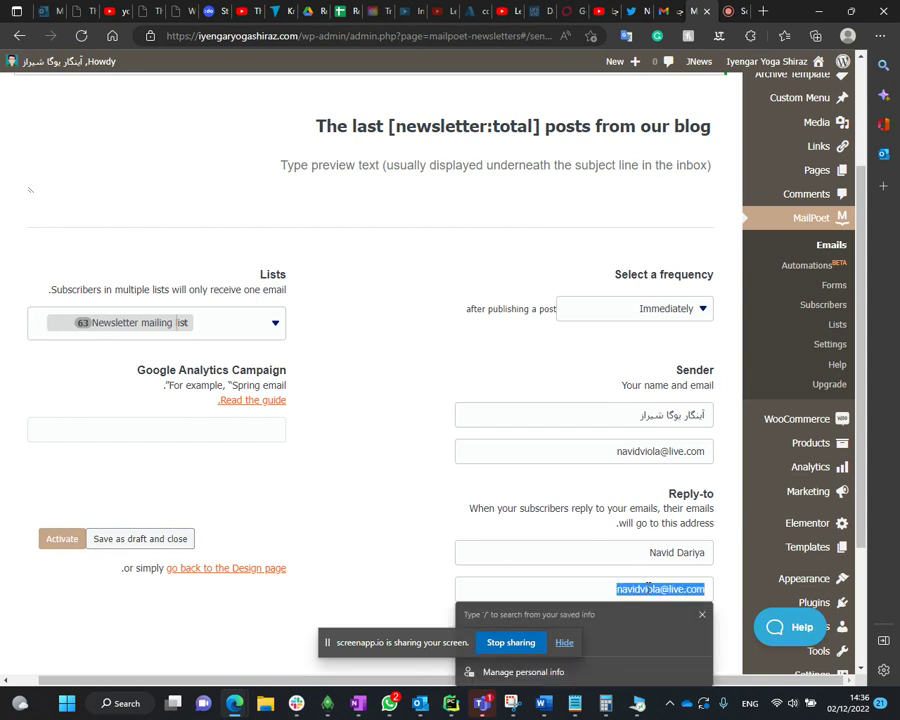
key("BackSpace")
double_click(658, 552)
key("BackSpace")
double_click(656, 548)
key("BackSpace")
triple_click(675, 414)
key("BackSpace")
triple_click(670, 452)
key("BackSpace")
left_click(506, 390)
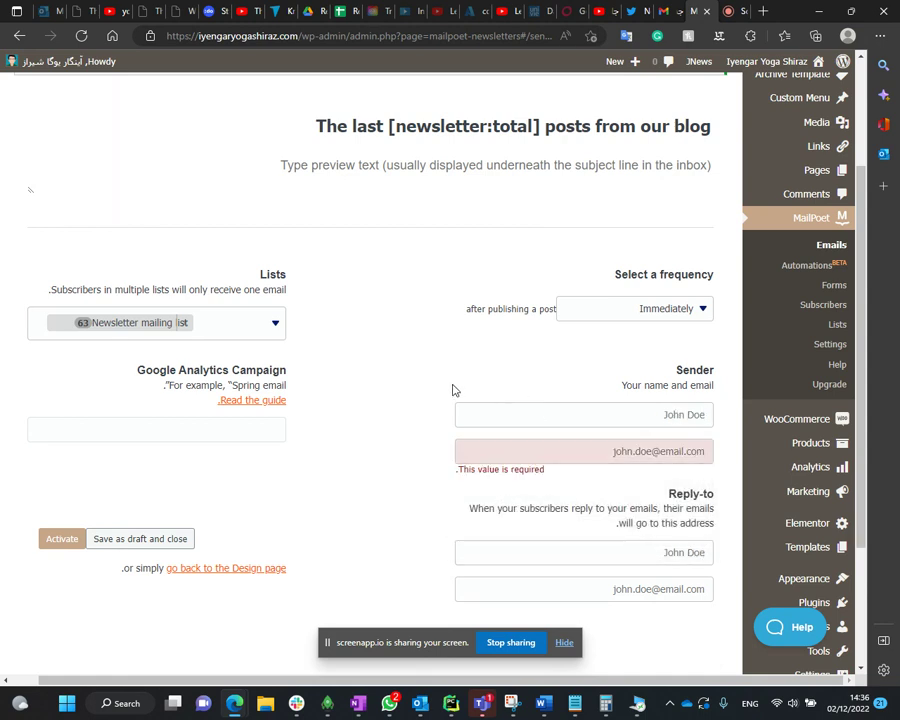
scroll(418, 453, "up", 2)
scroll(418, 453, "down", 2)
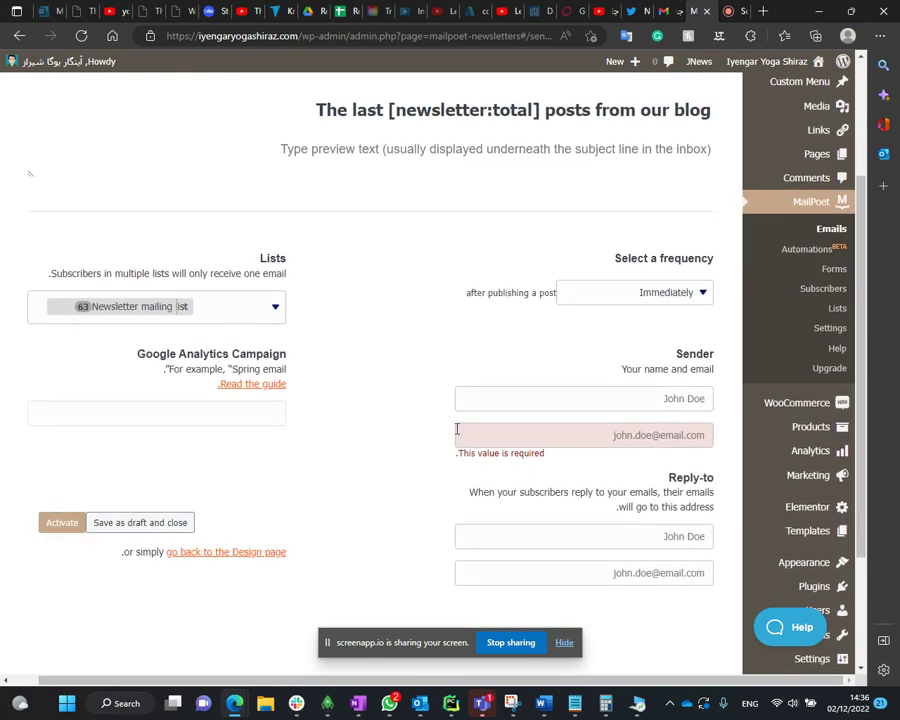
scroll(457, 428, "up", 2)
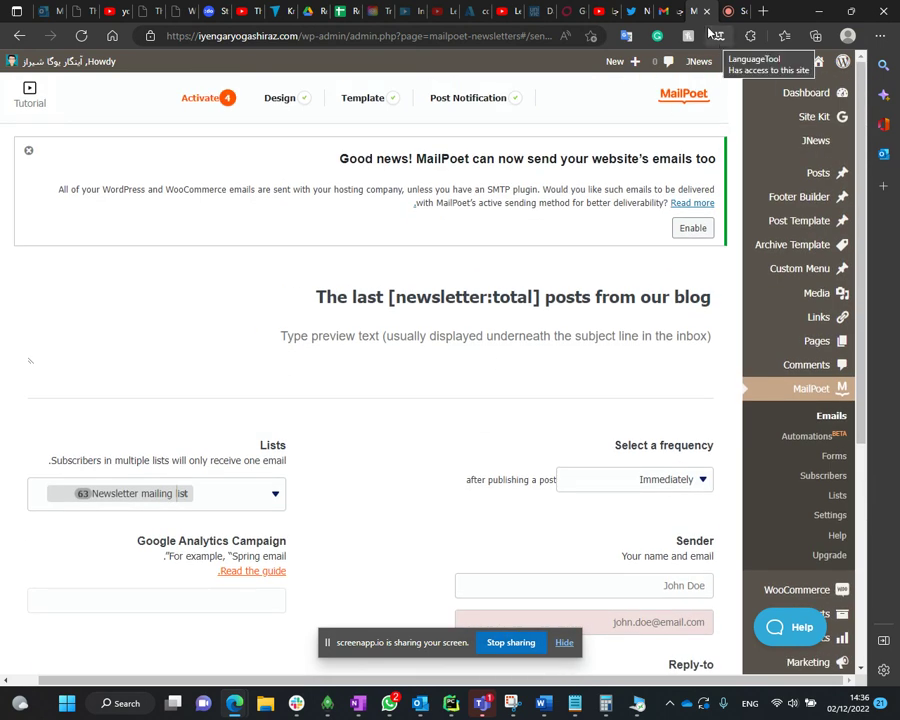
mouse_move(792, 62)
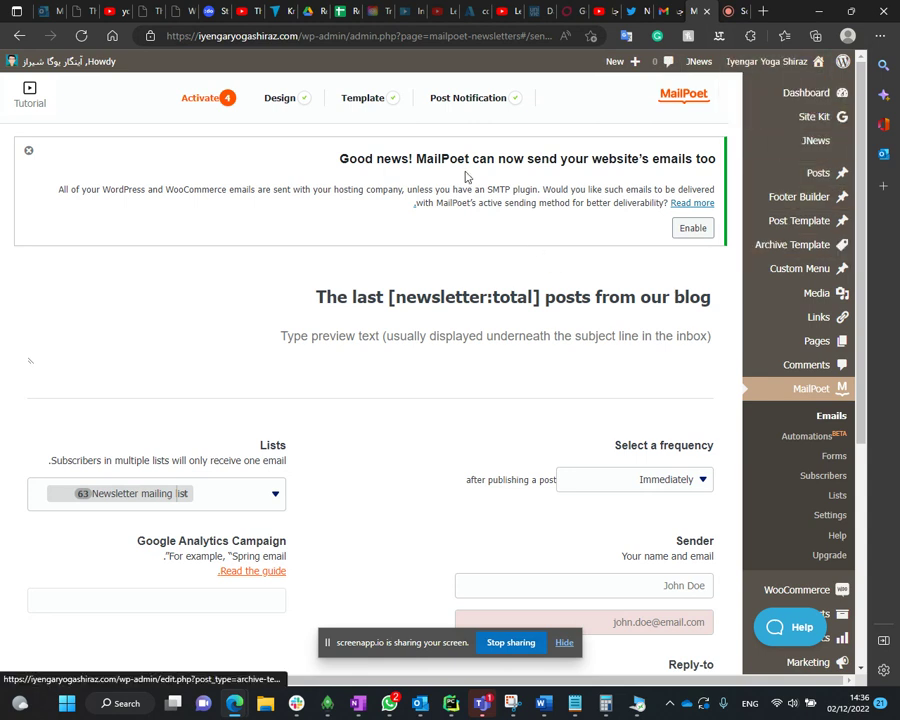